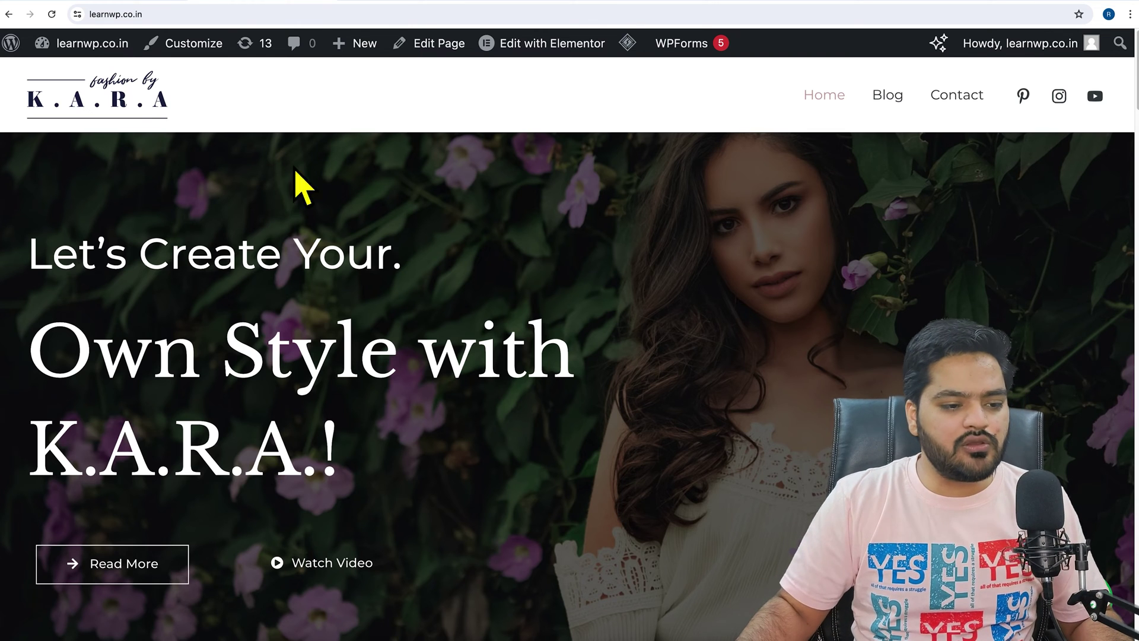
# Load the made-up address learnwp.co.in/tygbs to bring up the theme's default 404 page.
pyautogui.click(203, 16)
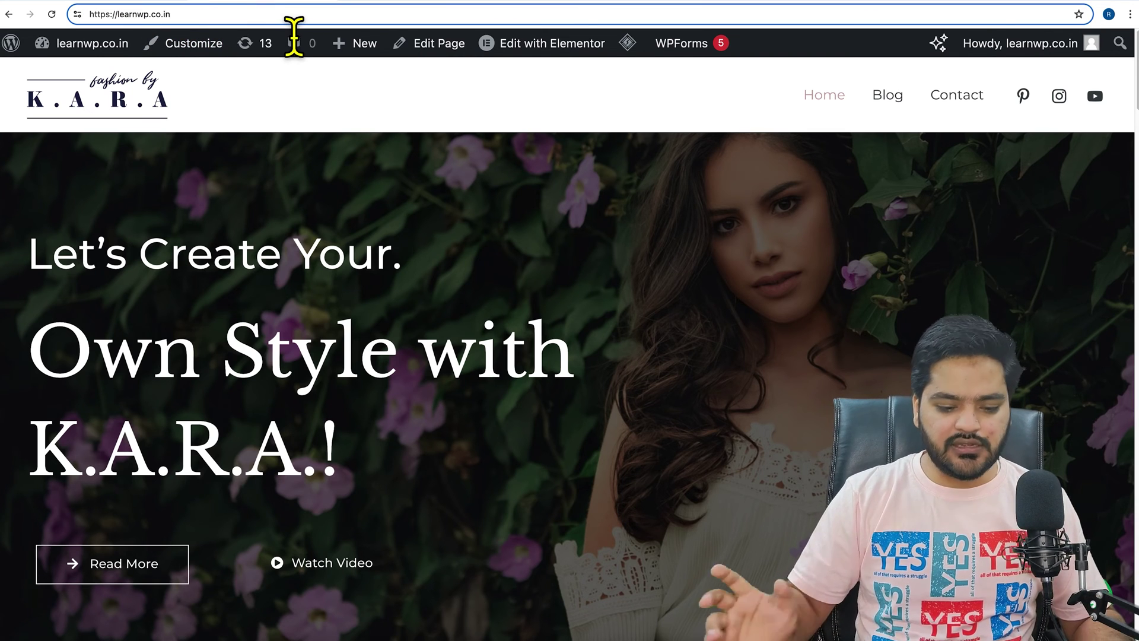
pyautogui.write('/tygbs')
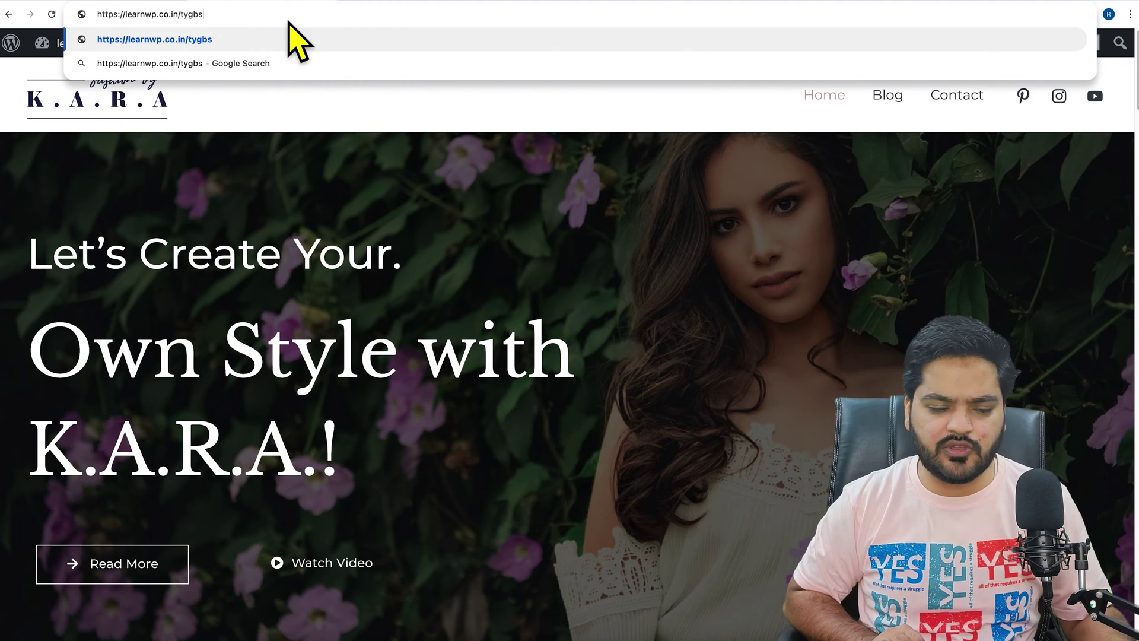
pyautogui.press('Return')
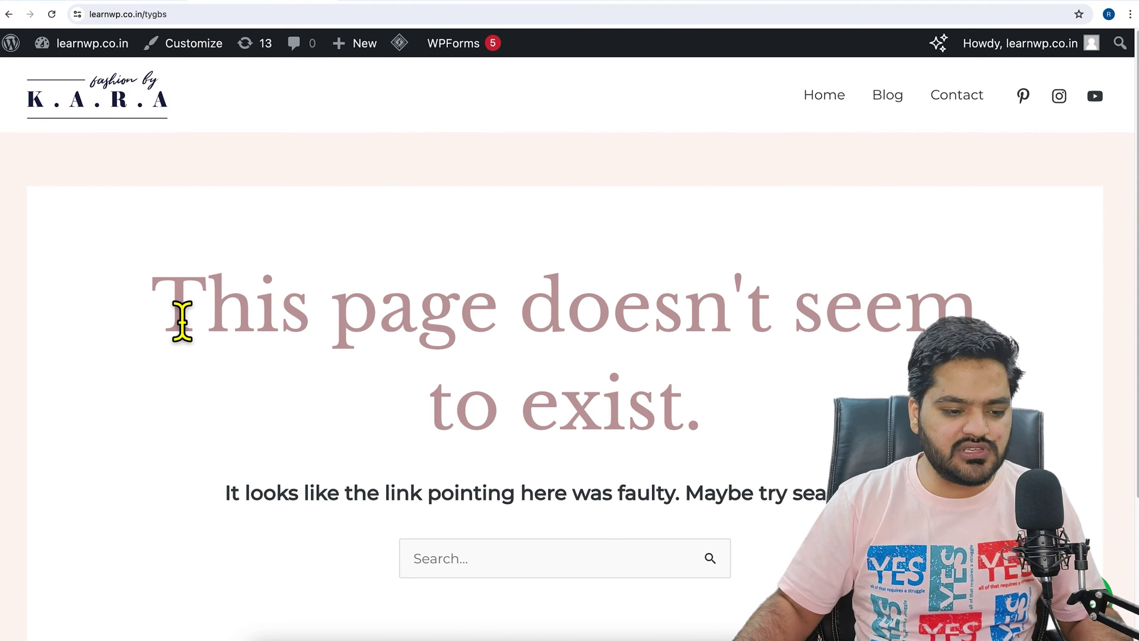
# Inspect the 'This page doesn't seem to exist.' headline and the faulty-link message.
pyautogui.moveTo(175, 323); pyautogui.dragTo(816, 418)
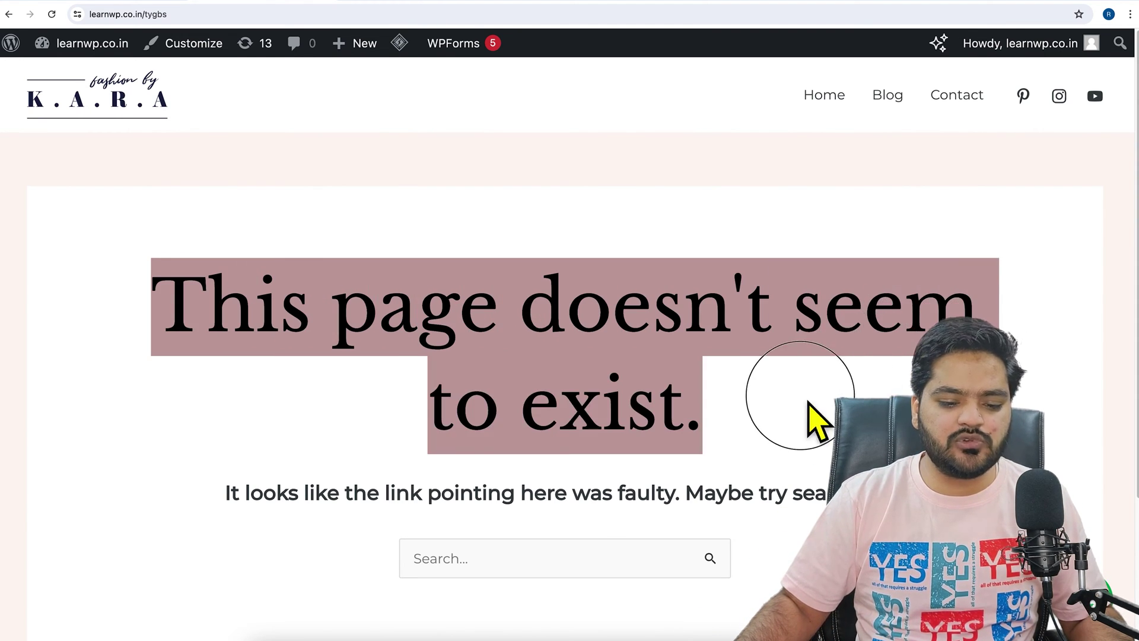
pyautogui.scroll(-3, 310, 504)
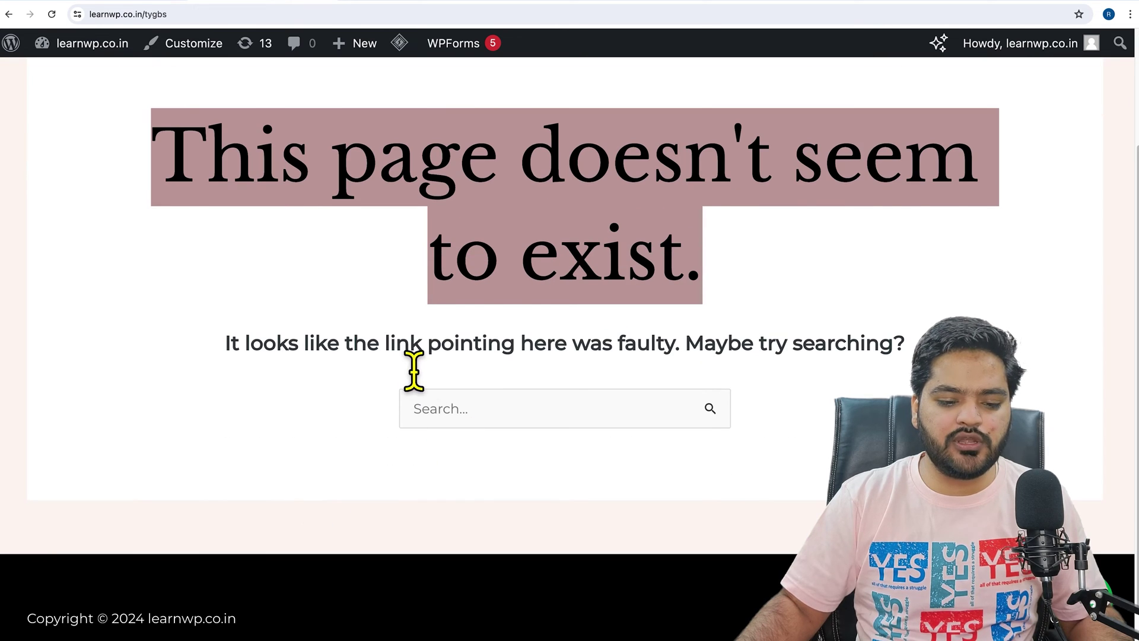
pyautogui.moveTo(413, 369); pyautogui.dragTo(735, 374)
pyautogui.click(733, 373)
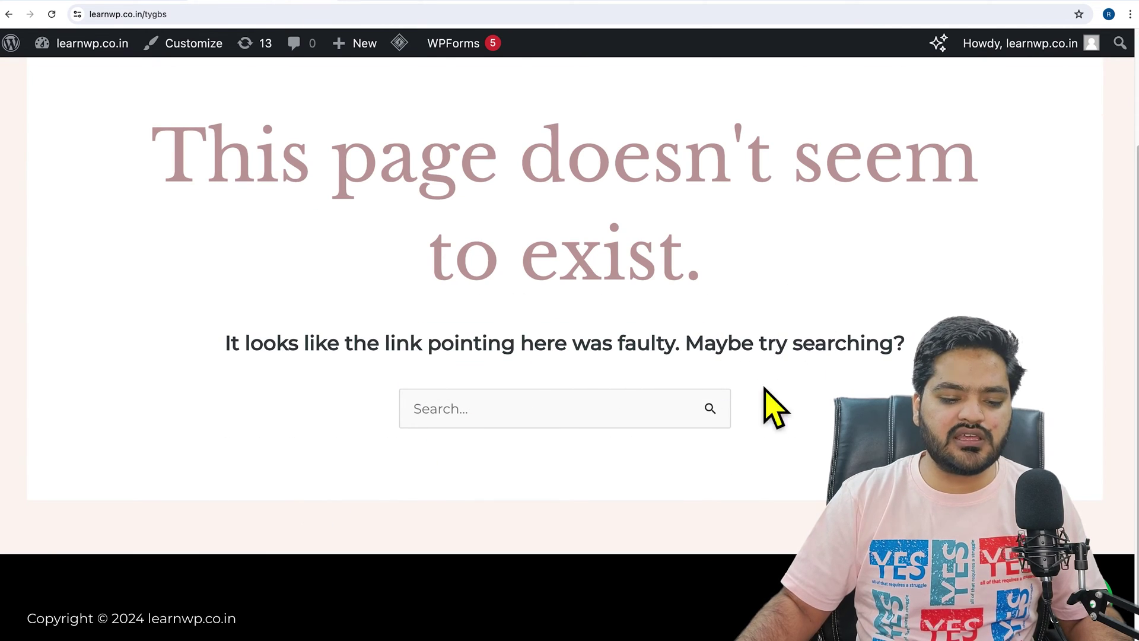
pyautogui.scroll(3, 538, 443)
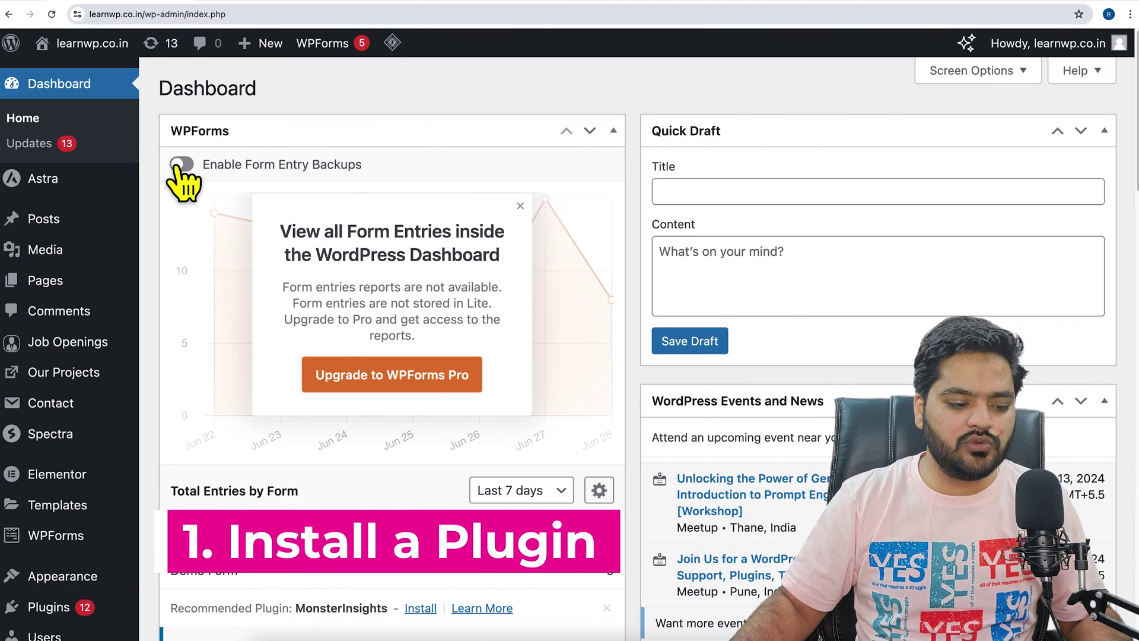
# Search plugins for '404 error page', then install and activate the Redirect 404 Error Page plugin.
pyautogui.scroll(-2, 178, 267)
pyautogui.scroll(-3, 178, 366)
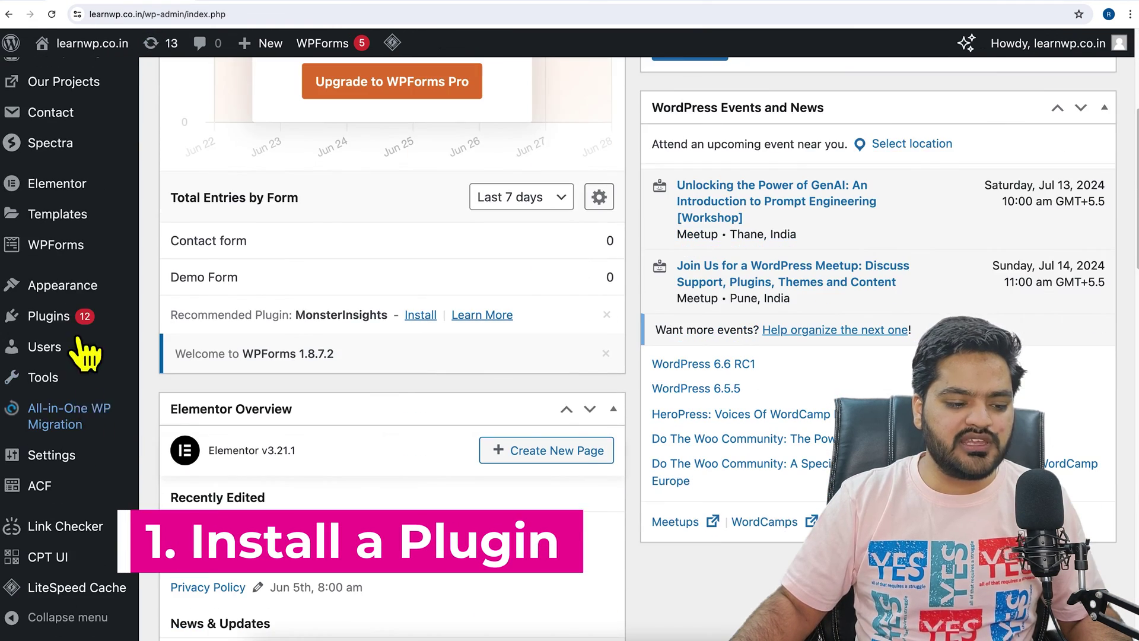
pyautogui.moveTo(83, 332)
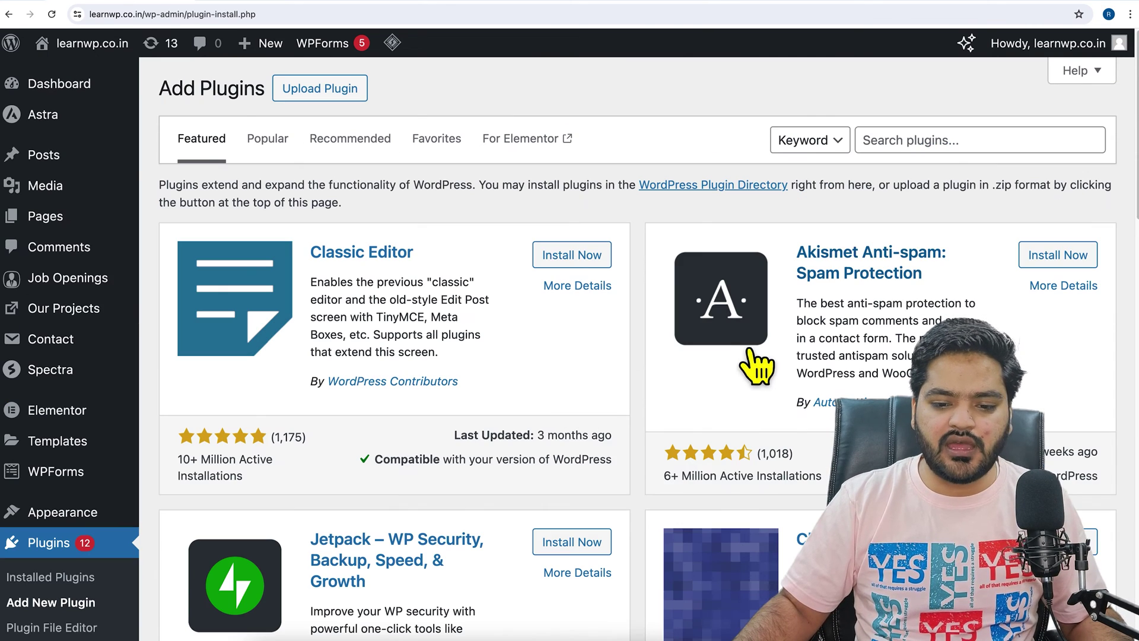
pyautogui.click(947, 145)
pyautogui.write('404 e')
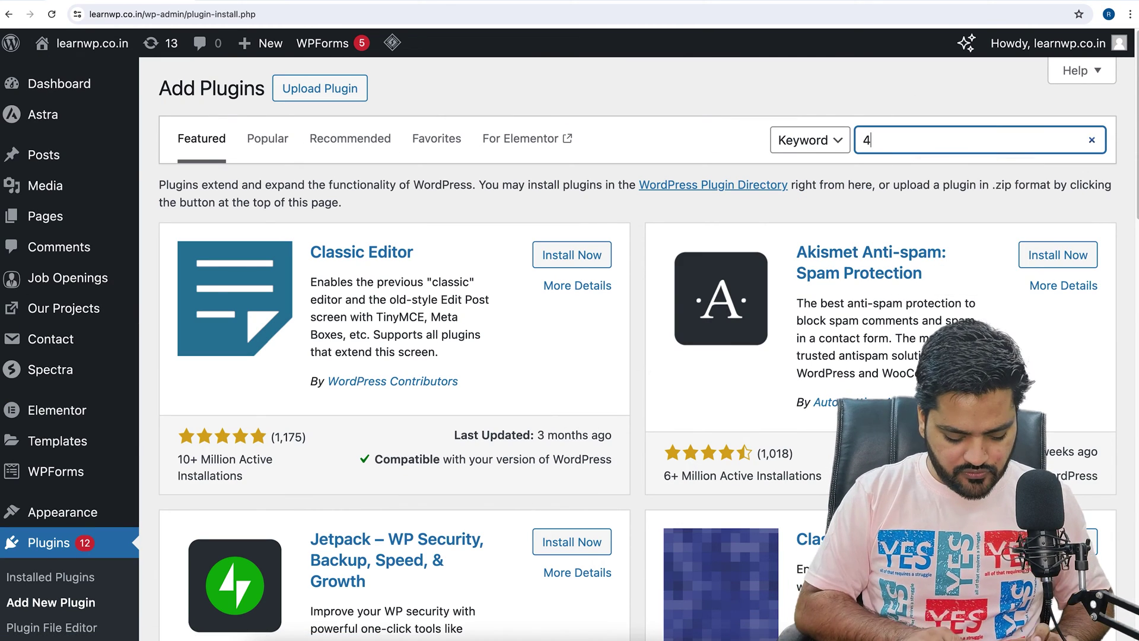
pyautogui.write('rror page')
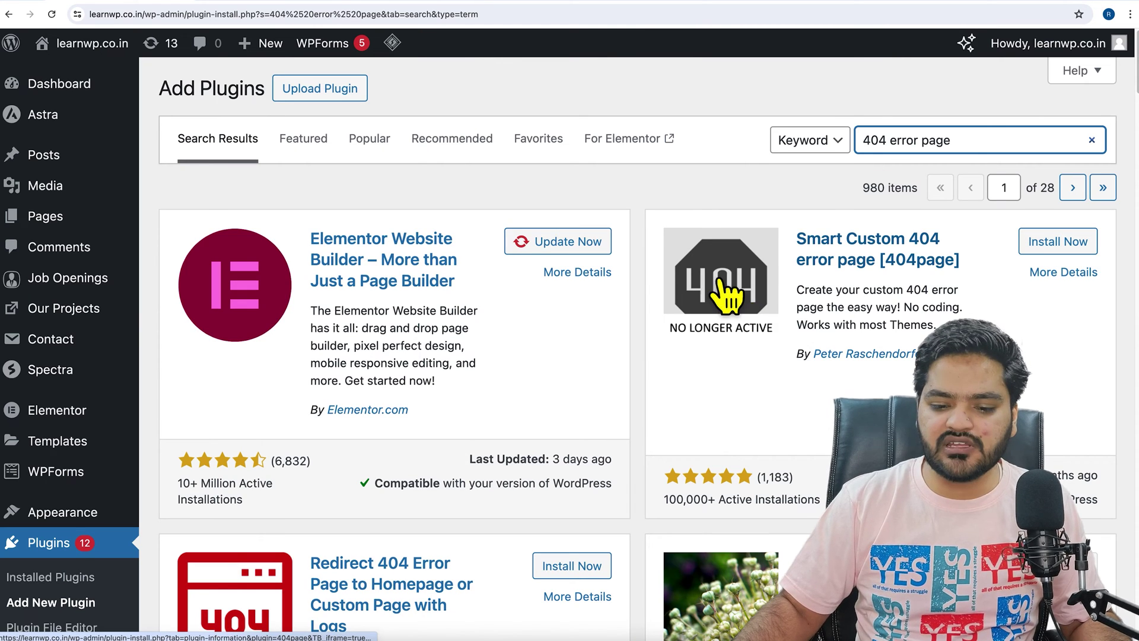
pyautogui.scroll(-5, 688, 273)
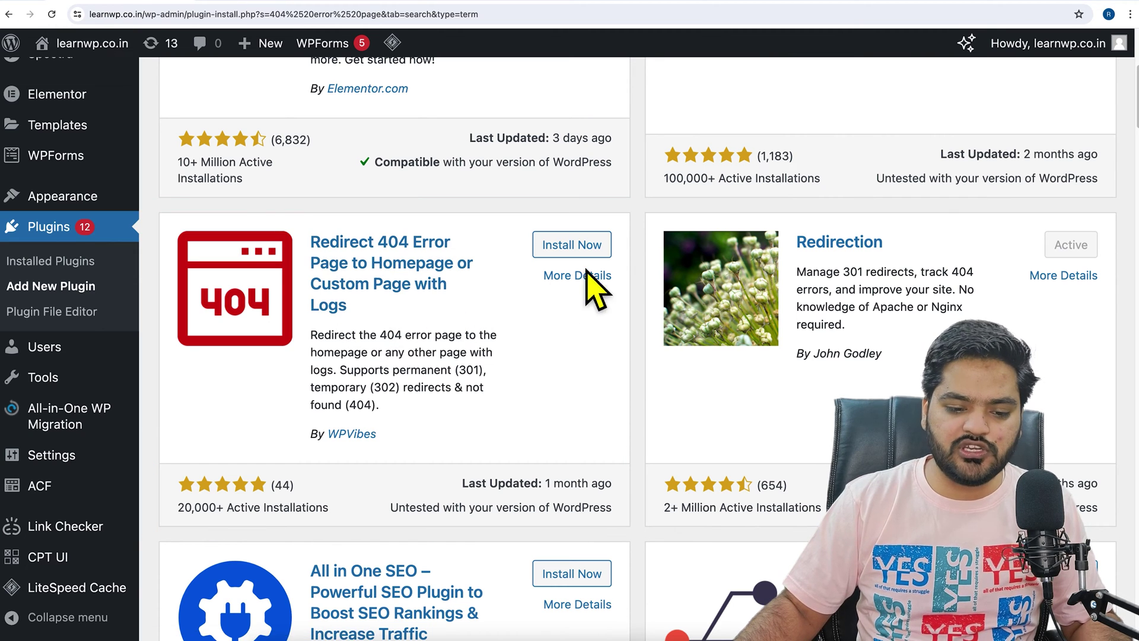
pyautogui.click(584, 247)
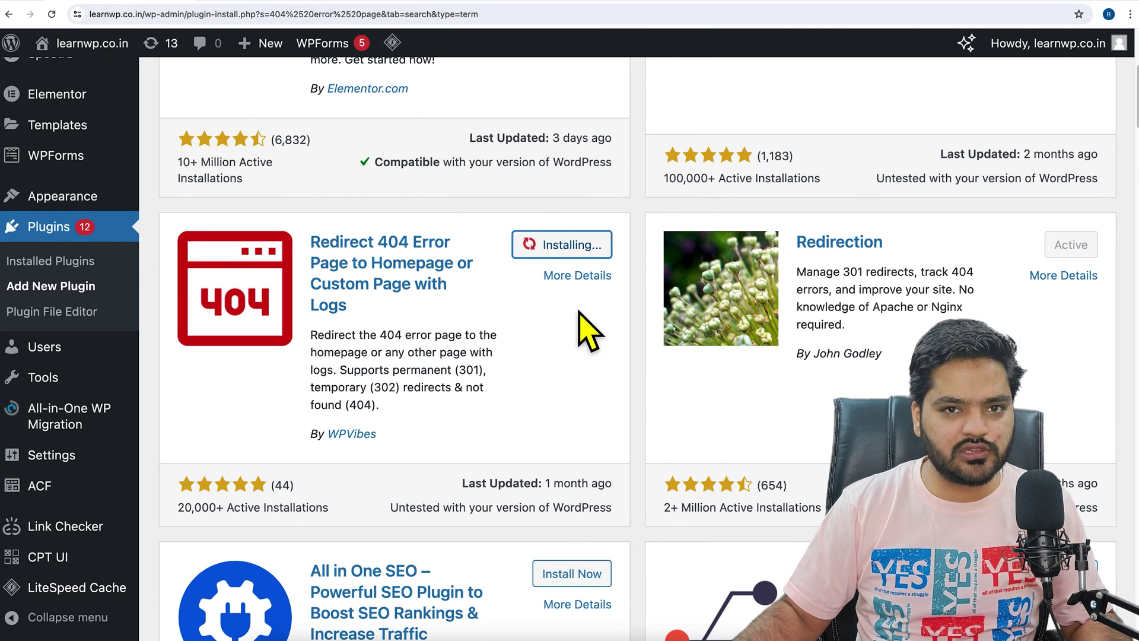
pyautogui.click(581, 255)
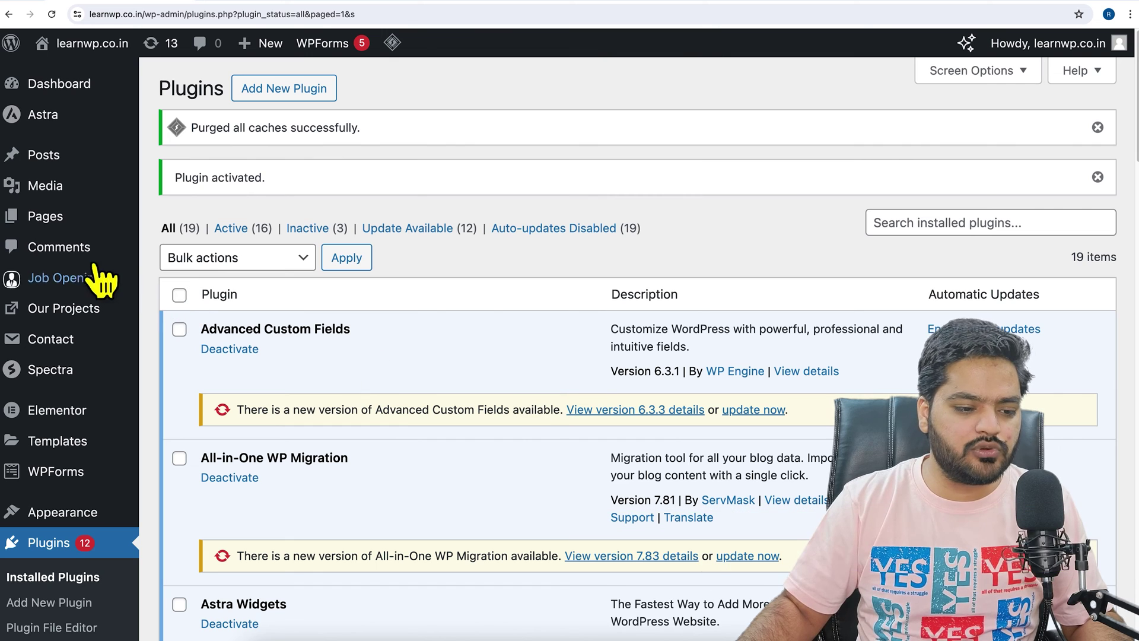
# Add a new page titled '404 page' with an empty body and publish it.
pyautogui.moveTo(83, 231)
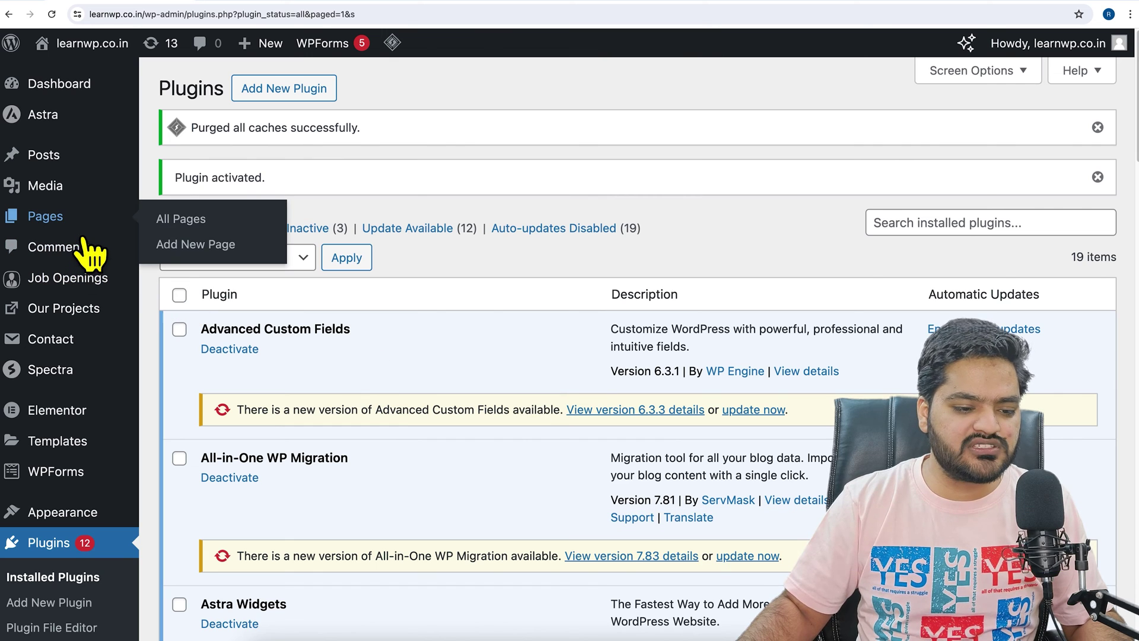
pyautogui.click(224, 259)
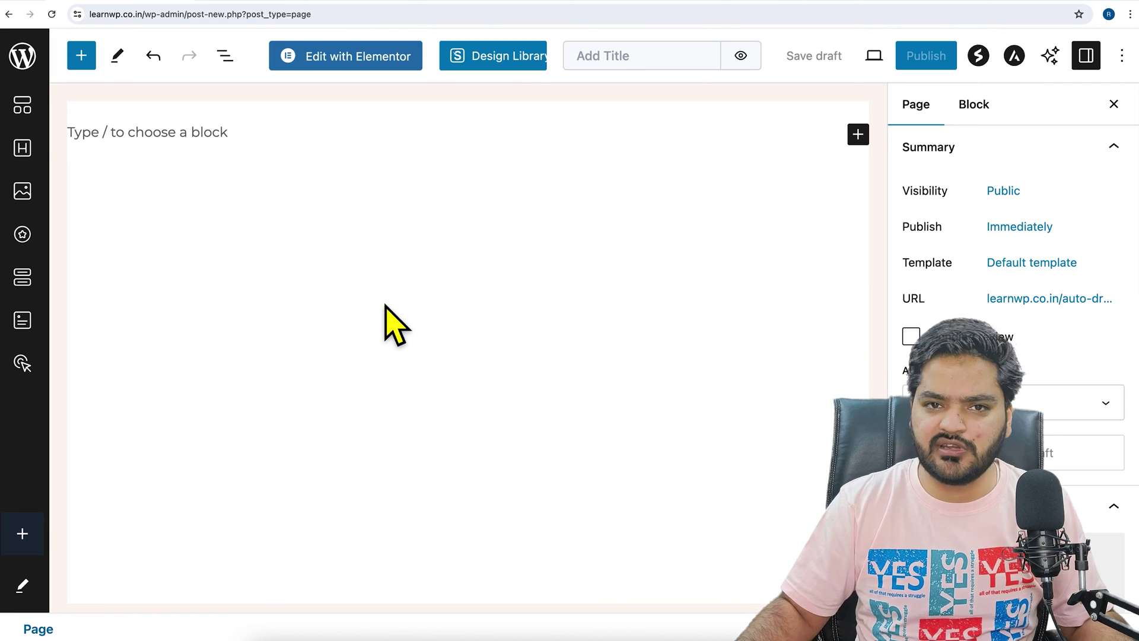
pyautogui.click(194, 154)
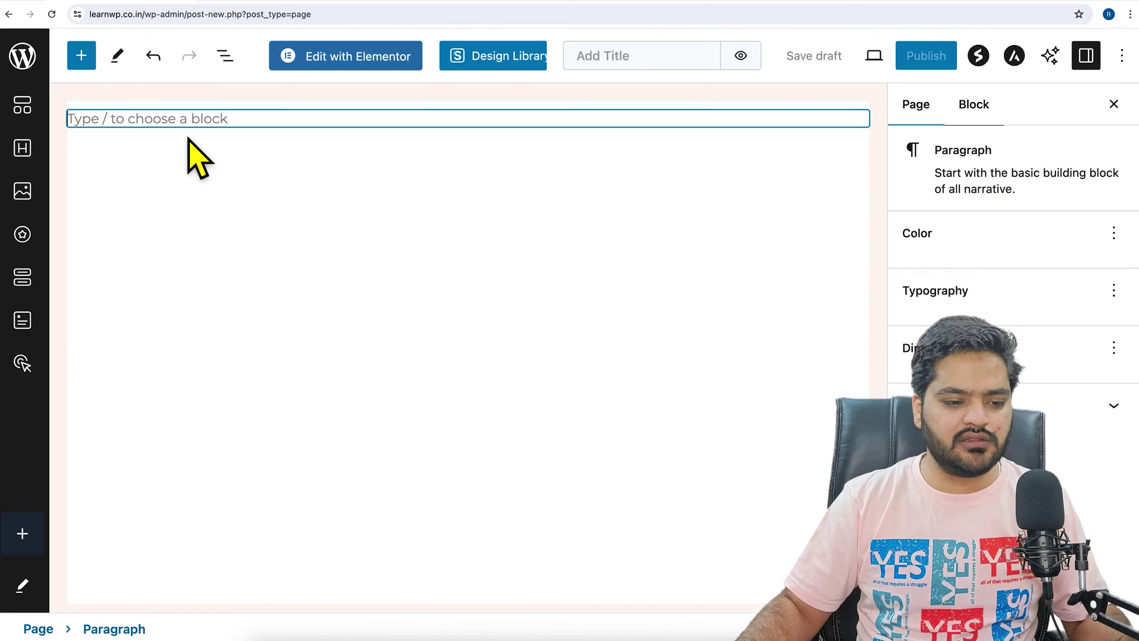
pyautogui.click(635, 62)
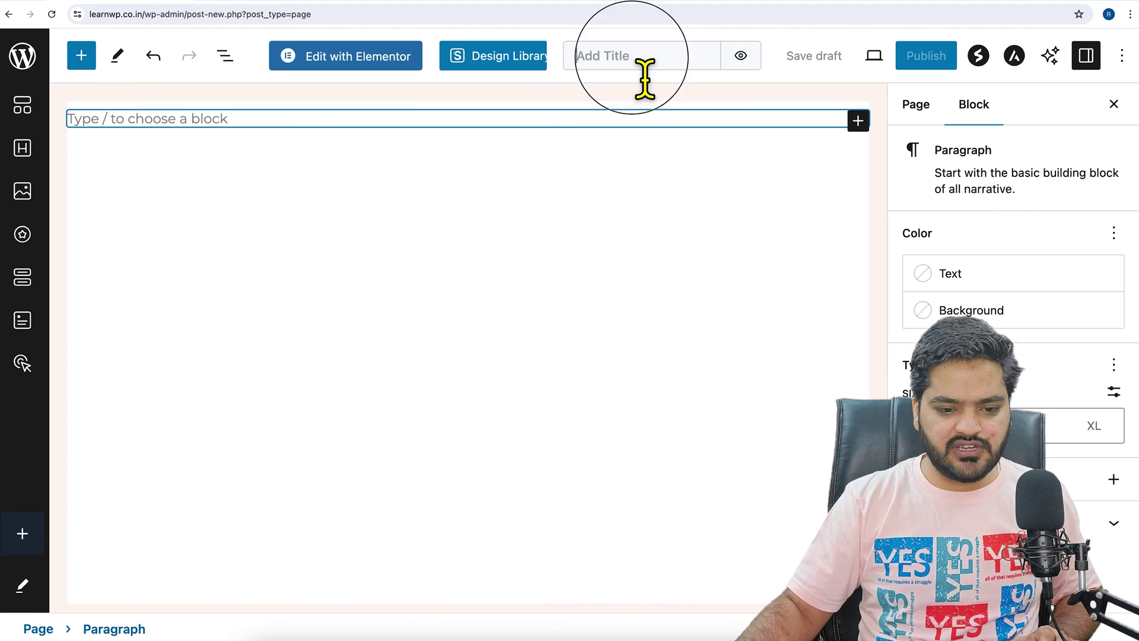
pyautogui.write('404 page')
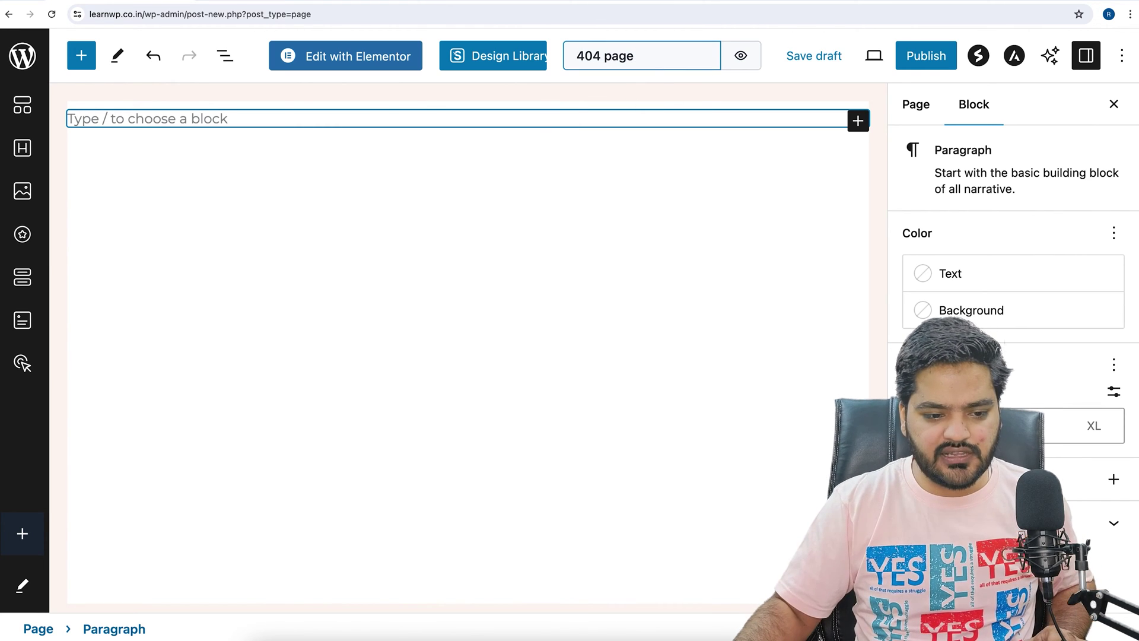
pyautogui.click(933, 60)
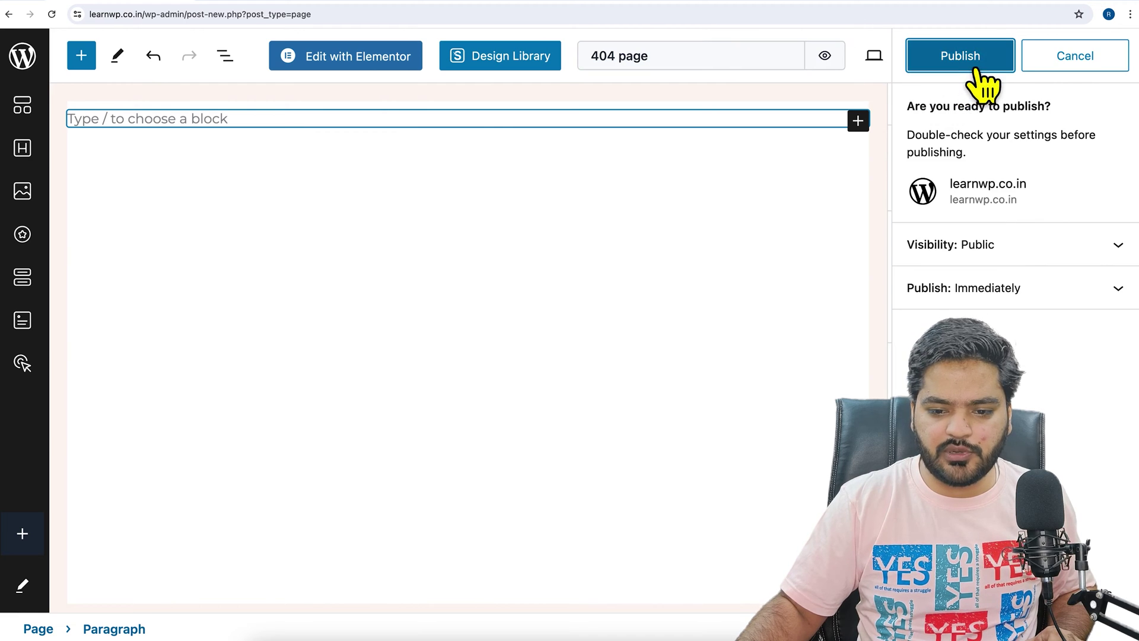
pyautogui.click(976, 69)
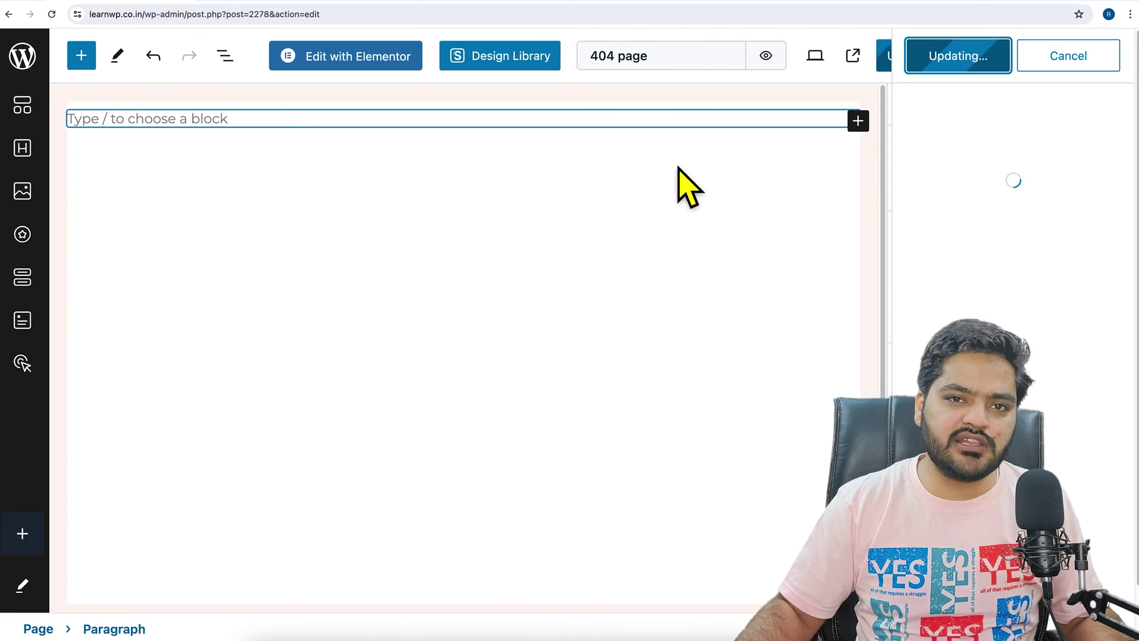
# Open the 404 page in Elementor's template library, filter by 404 Page, and search Pages for '404'.
pyautogui.click(372, 72)
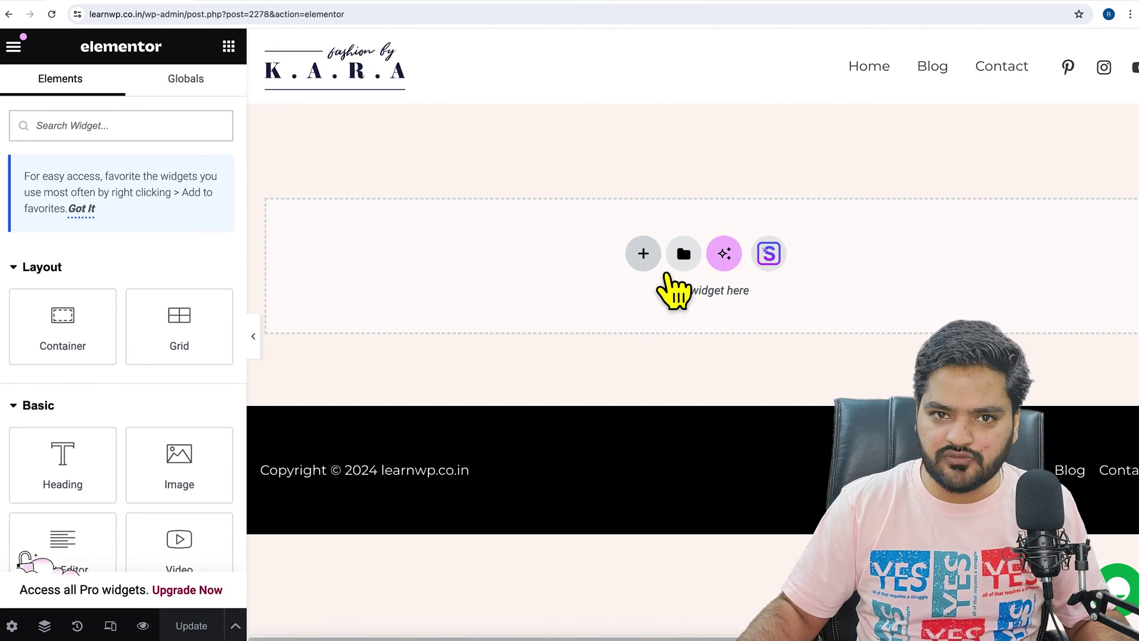
pyautogui.click(686, 269)
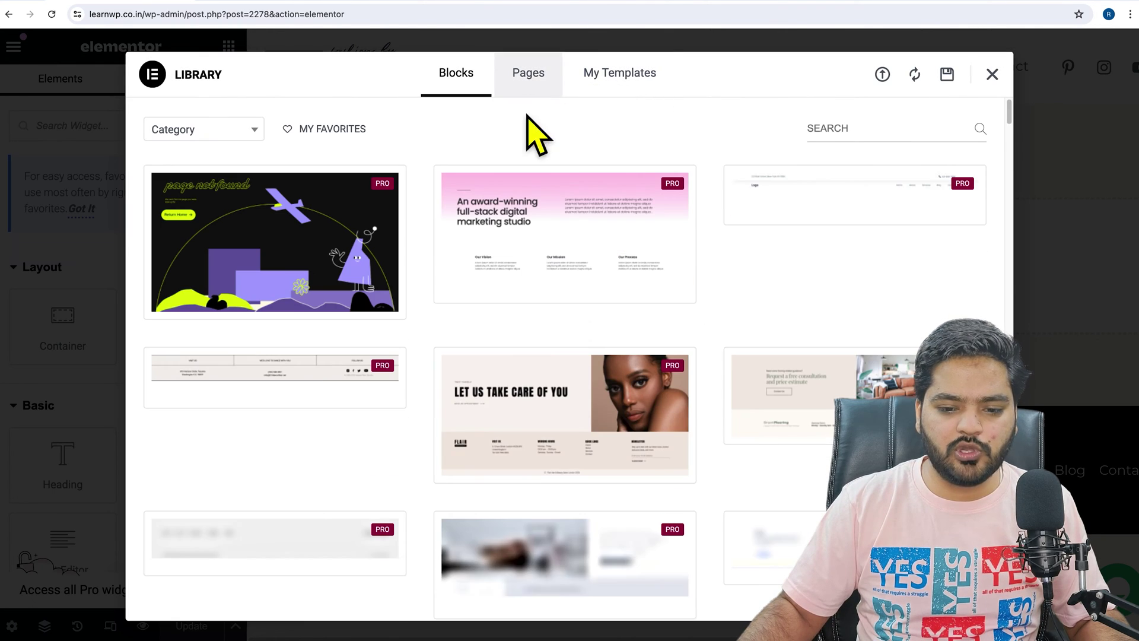
pyautogui.click(268, 143)
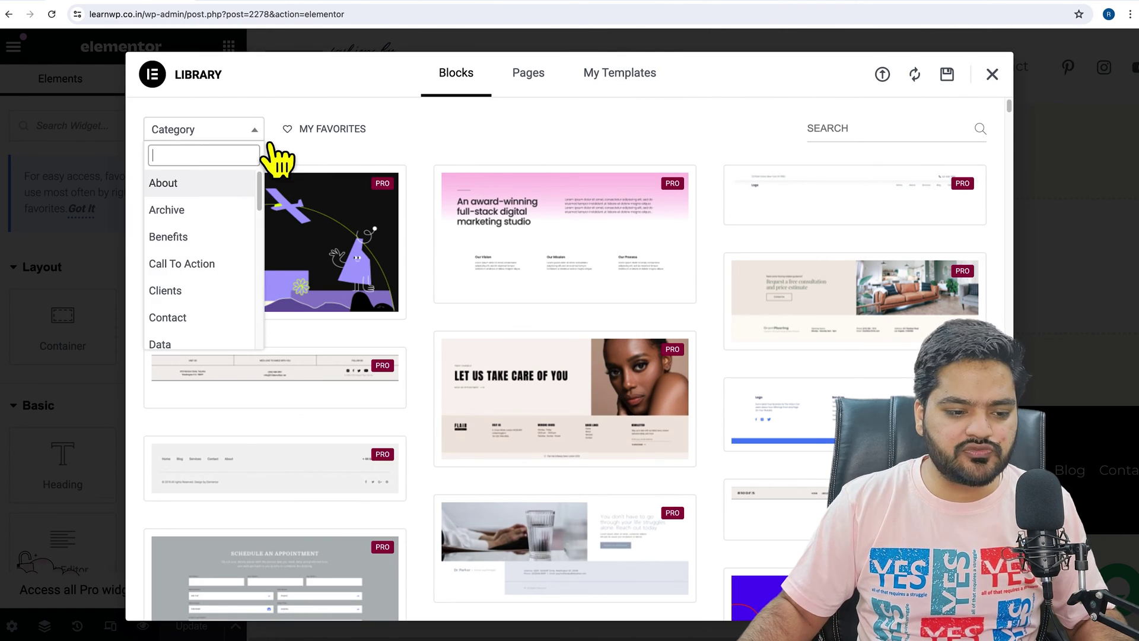
pyautogui.scroll(-5, 254, 300)
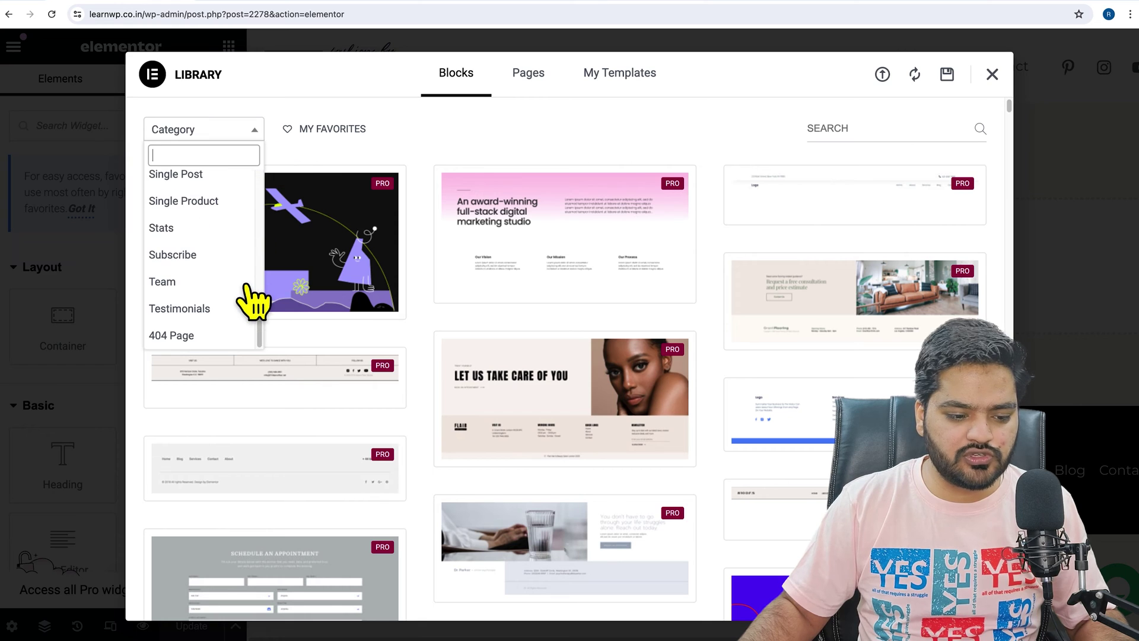
pyautogui.click(199, 337)
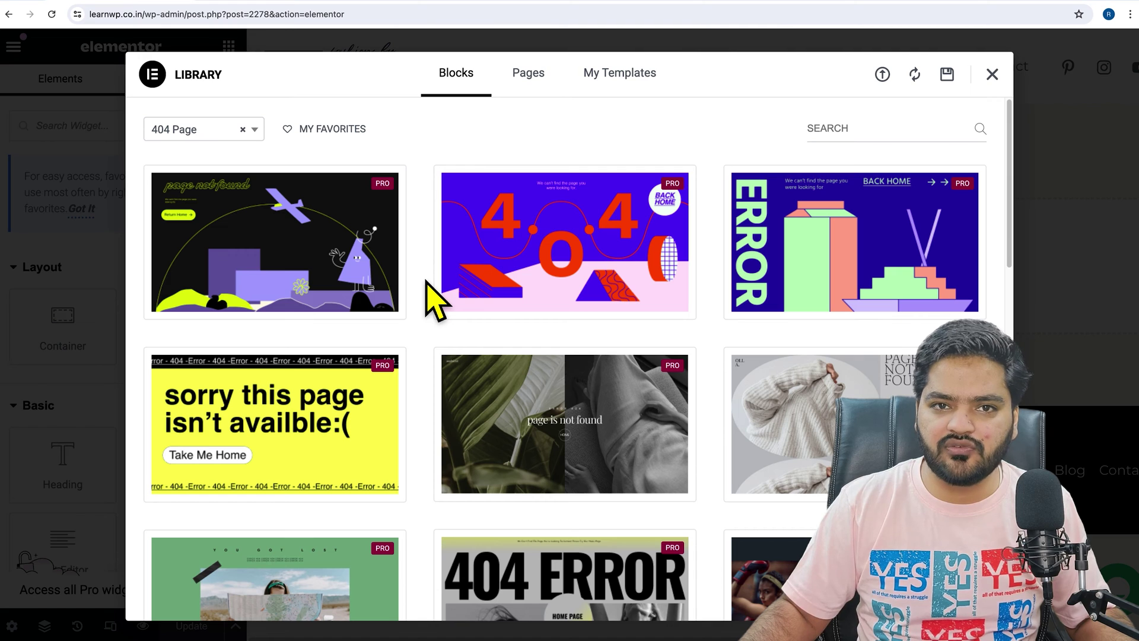
pyautogui.click(563, 107)
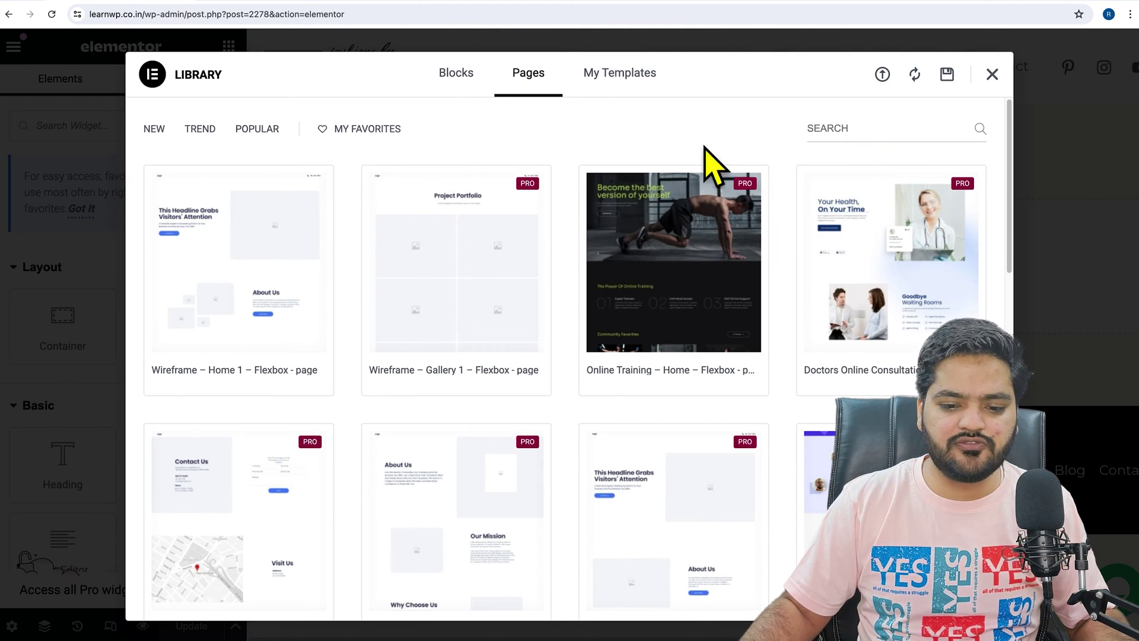
pyautogui.click(867, 148)
pyautogui.write('404')
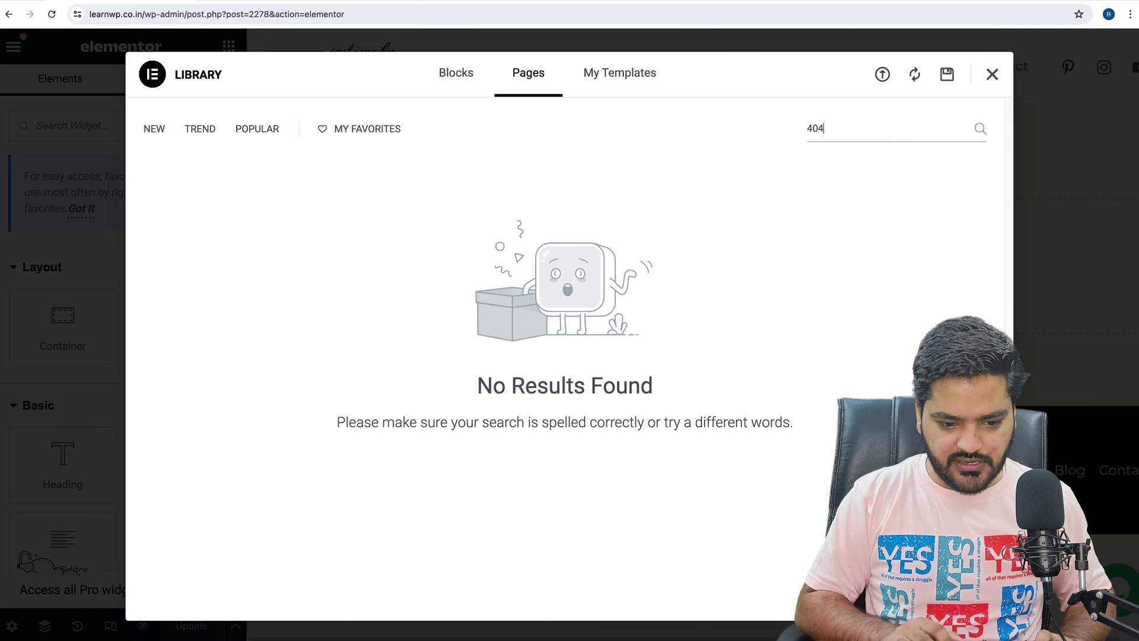
pyautogui.press('BackSpace')
pyautogui.press('BackSpace')
pyautogui.press('BackSpace')
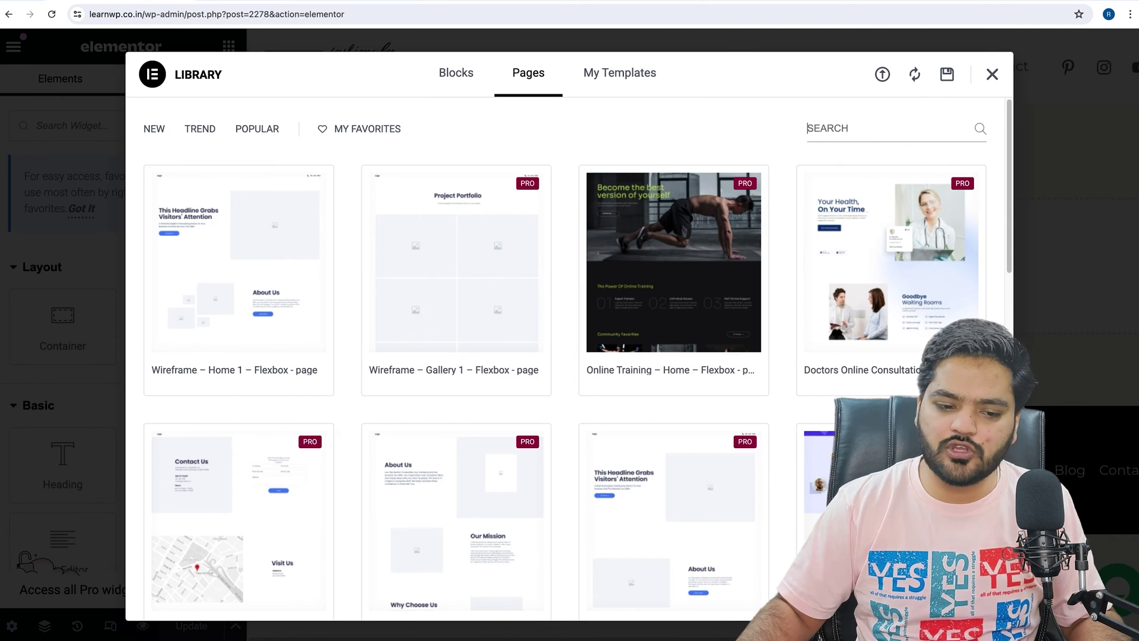
# Browse the 404 Page block templates, then close the library without inserting any.
pyautogui.click(454, 89)
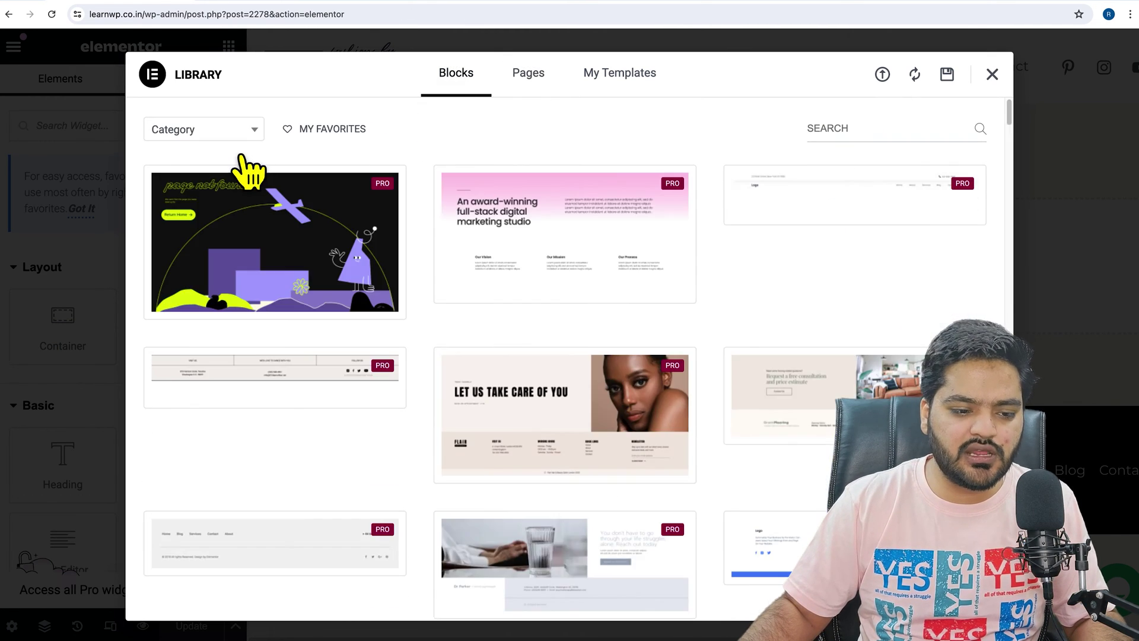
pyautogui.click(225, 129)
pyautogui.scroll(-5, 250, 320)
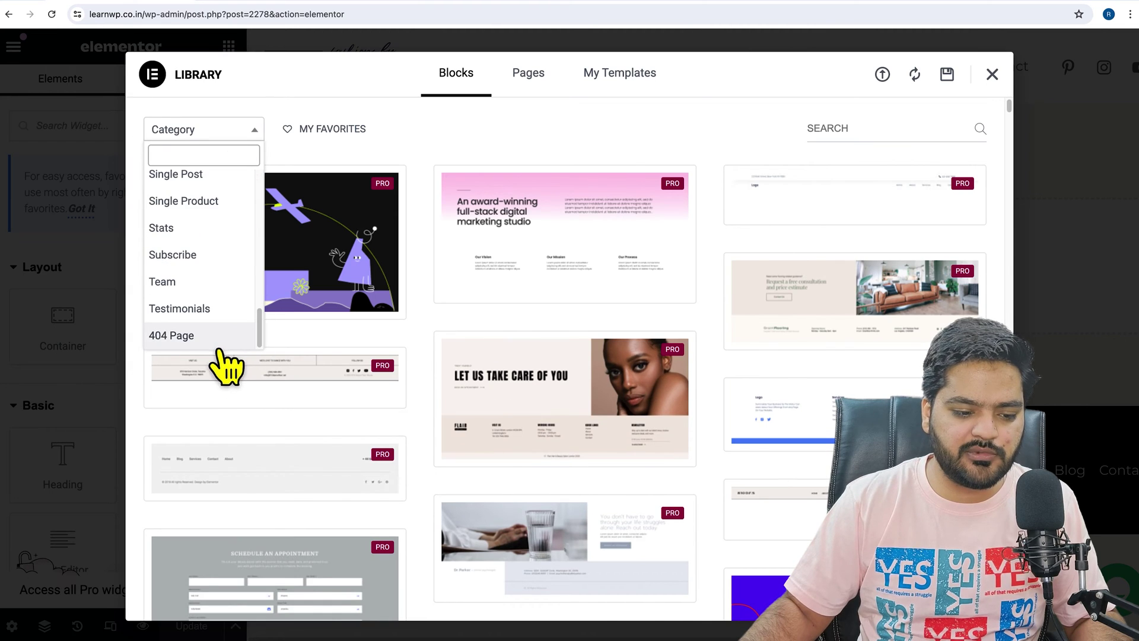
pyautogui.click(220, 336)
pyautogui.scroll(-2, 419, 328)
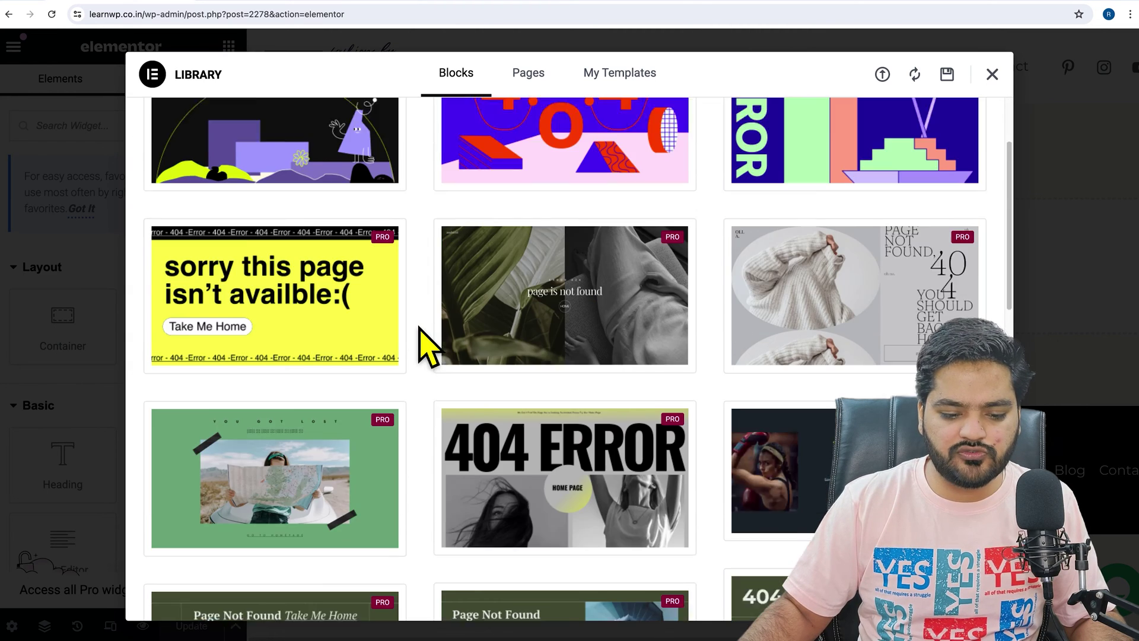
pyautogui.scroll(-8, 426, 347)
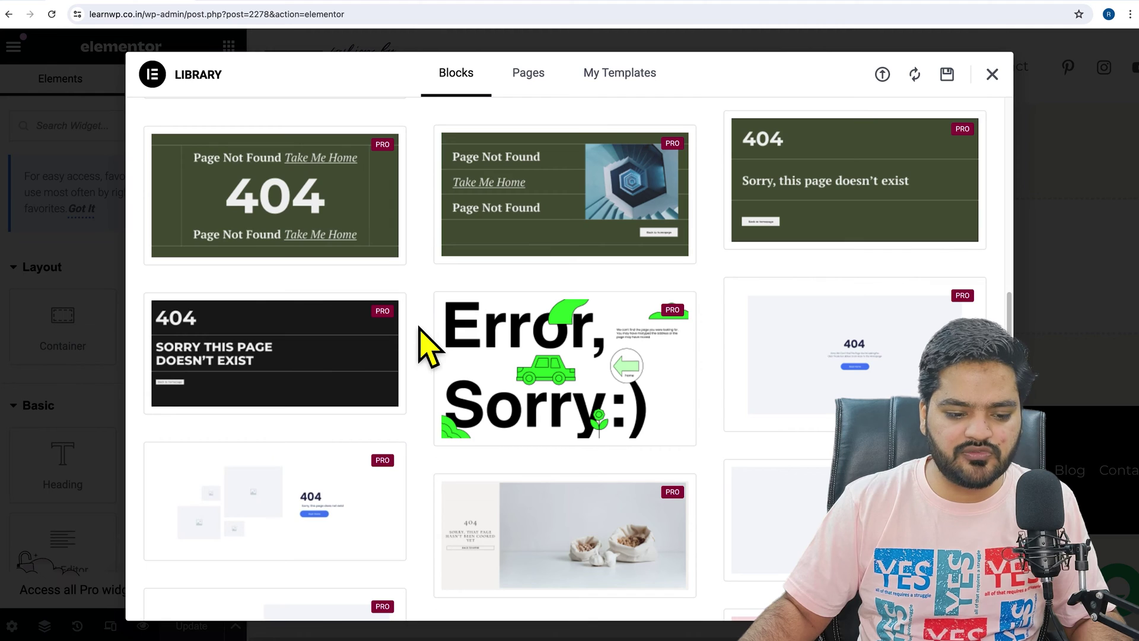
pyautogui.scroll(-10, 420, 328)
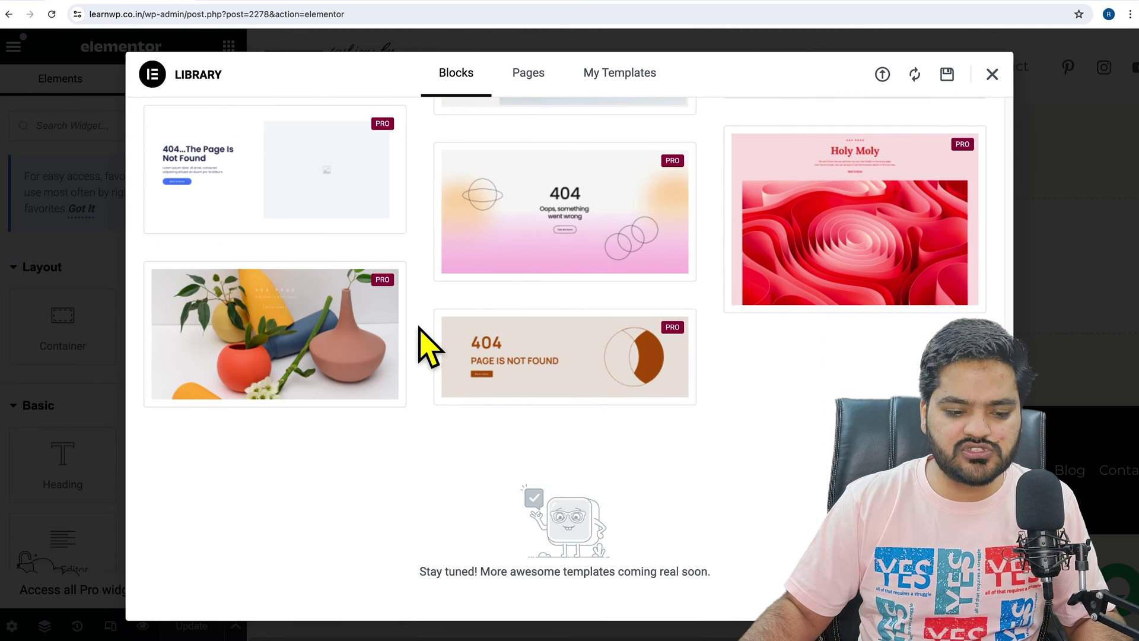
pyautogui.scroll(20, 429, 347)
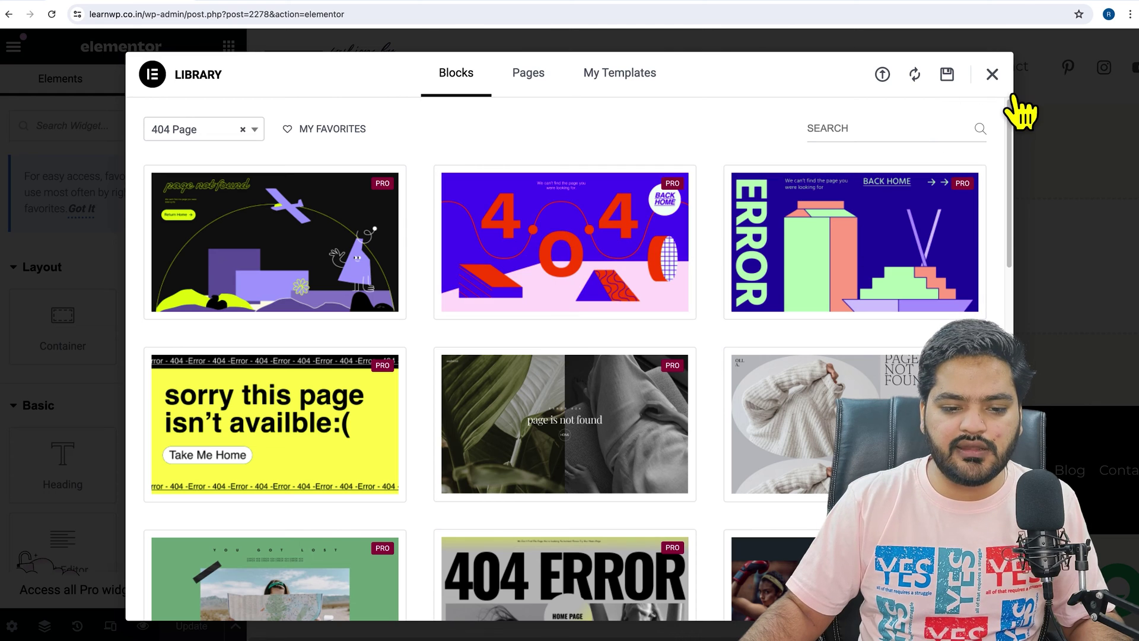
pyautogui.click(990, 77)
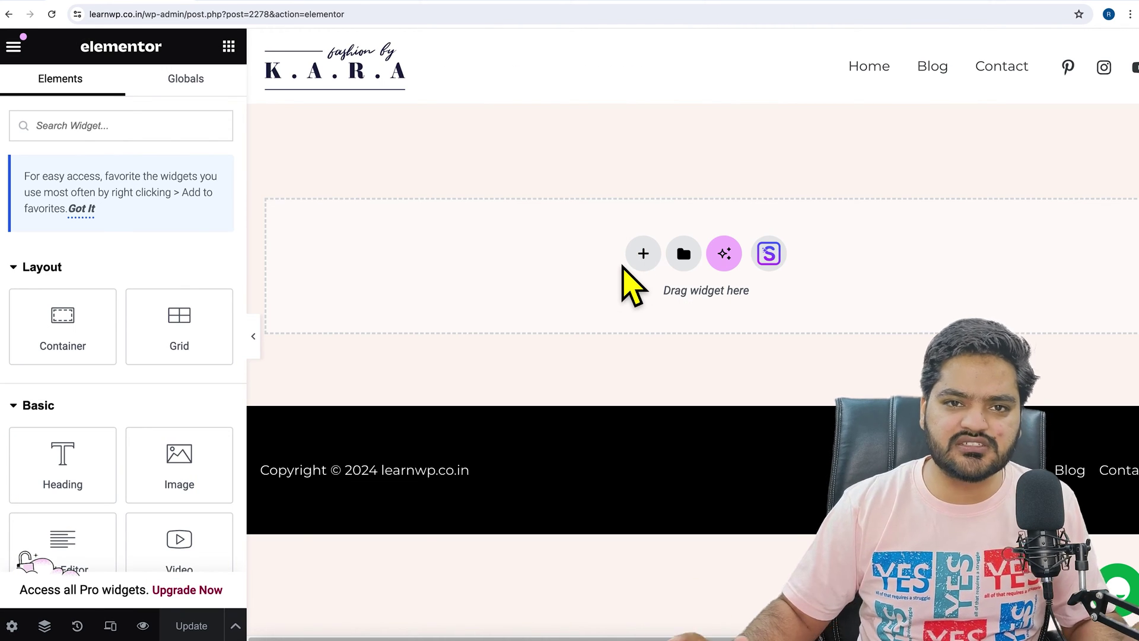
# Add a single-column Flexbox container with a Heading widget reading 'Content not found at this moment'.
pyautogui.click(644, 255)
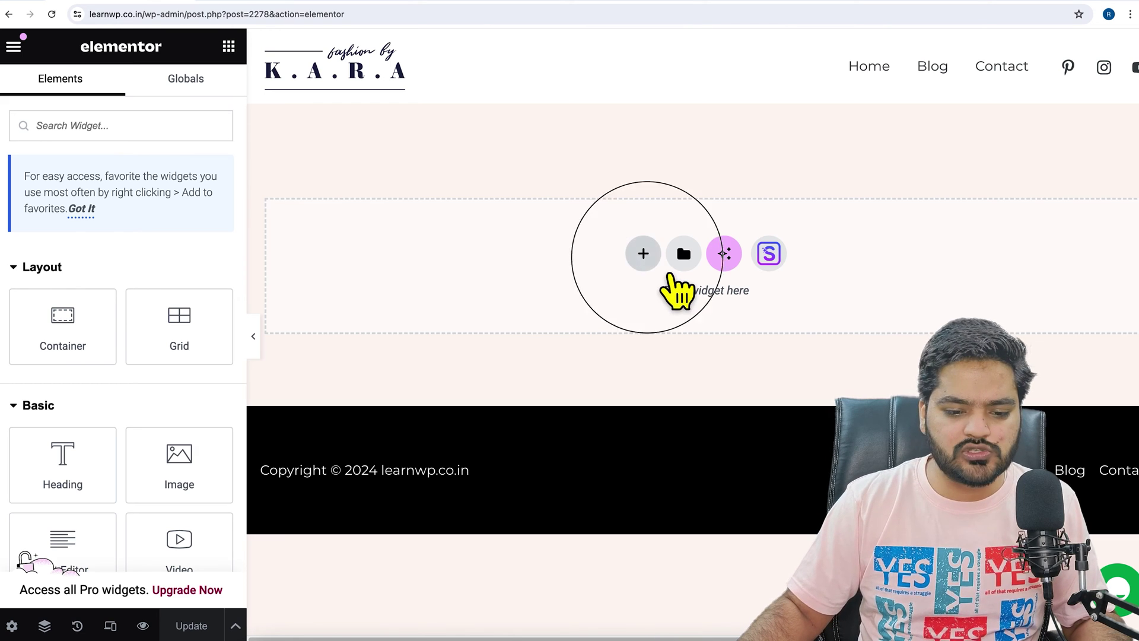
pyautogui.click(672, 335)
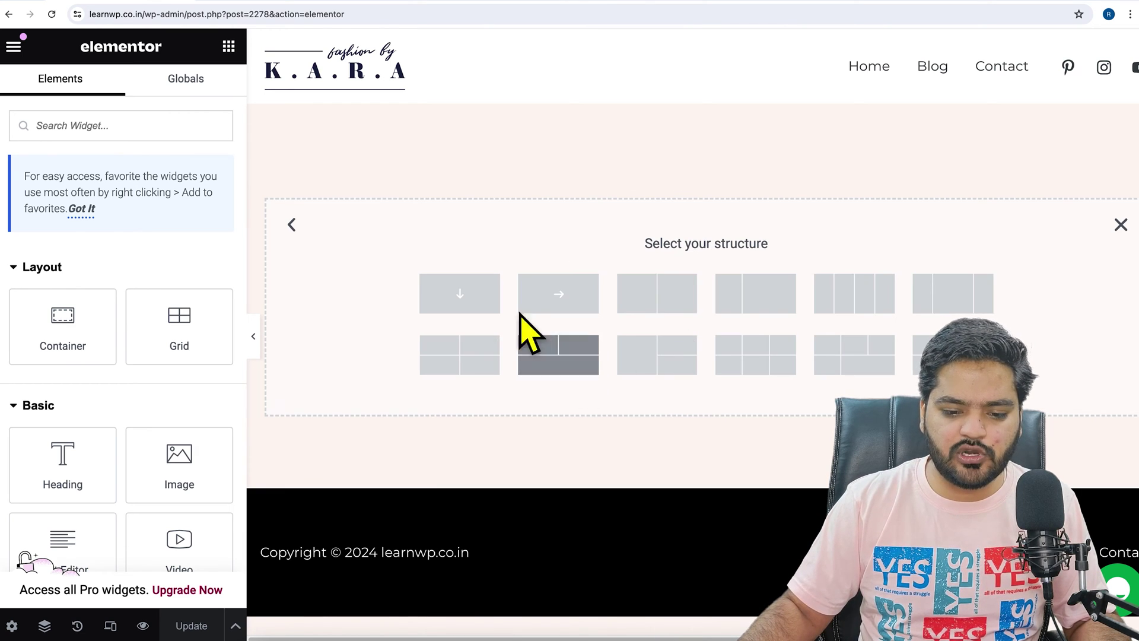
pyautogui.click(481, 302)
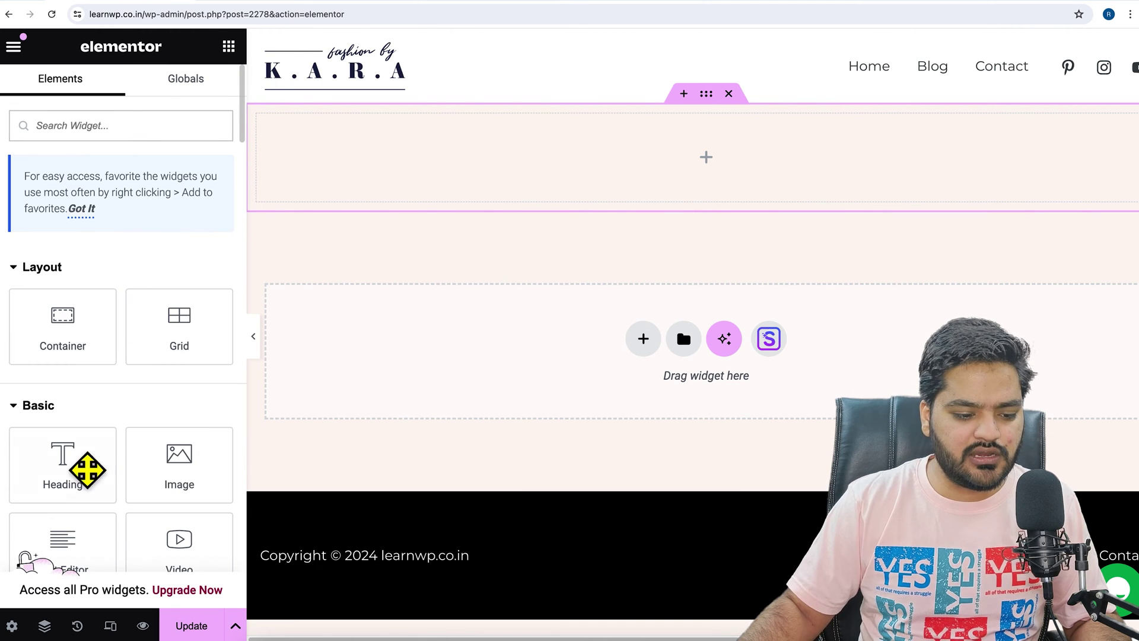
pyautogui.moveTo(89, 475); pyautogui.dragTo(736, 166)
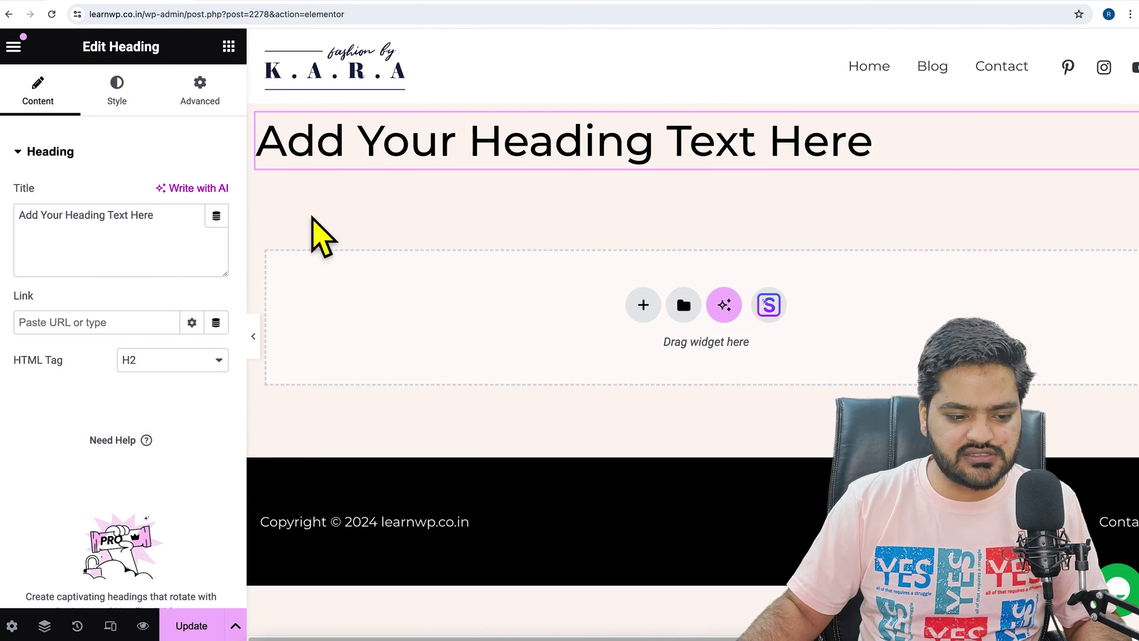
pyautogui.tripleClick(178, 244)
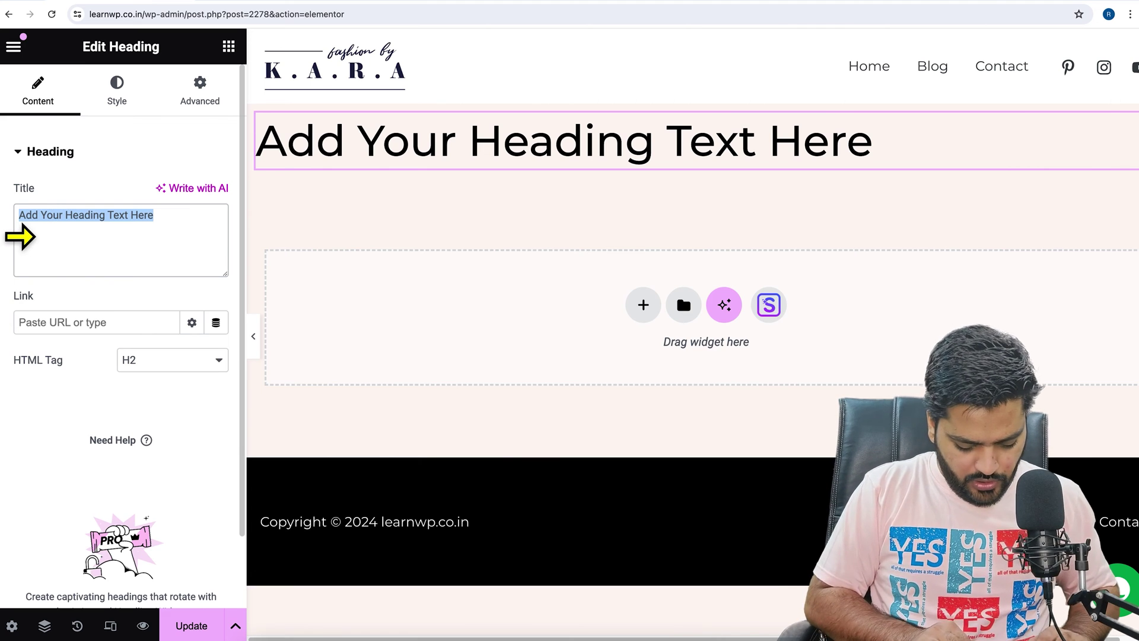
pyautogui.write('Content not found at this moment')
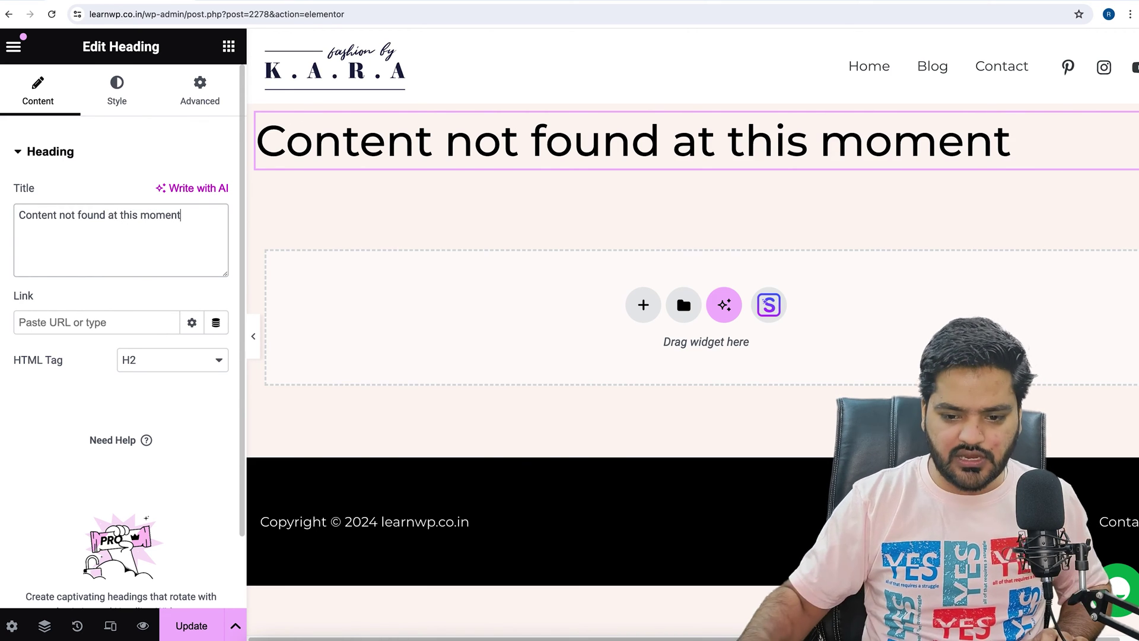
# Centre the heading and add a single-column Flexbox container with an Image widget below it.
pyautogui.click(116, 89)
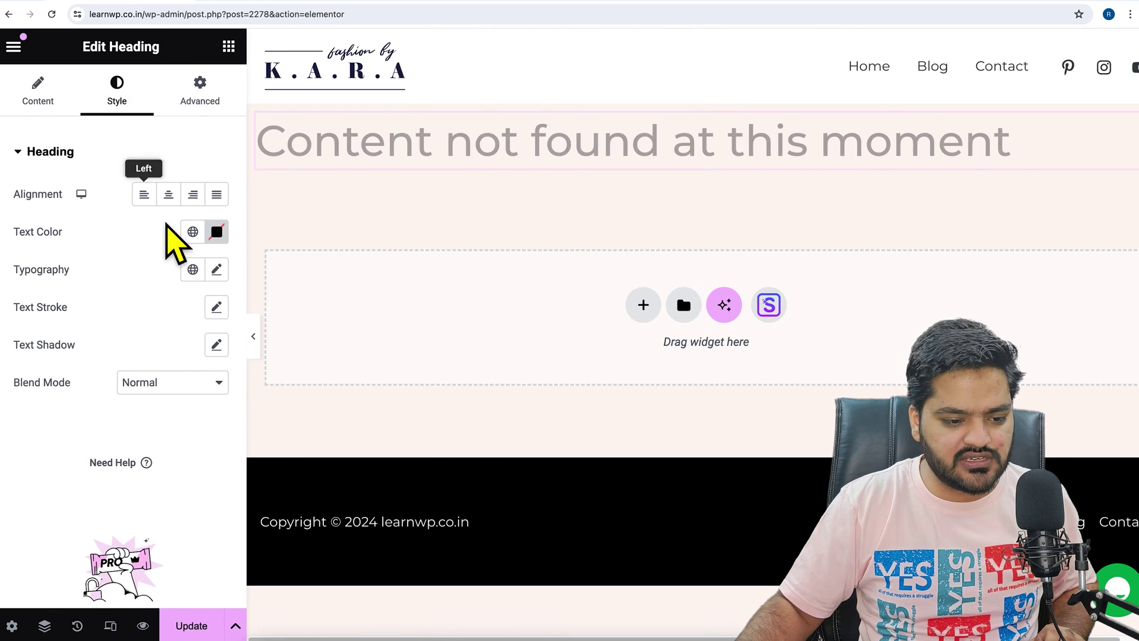
pyautogui.click(168, 194)
pyautogui.click(643, 305)
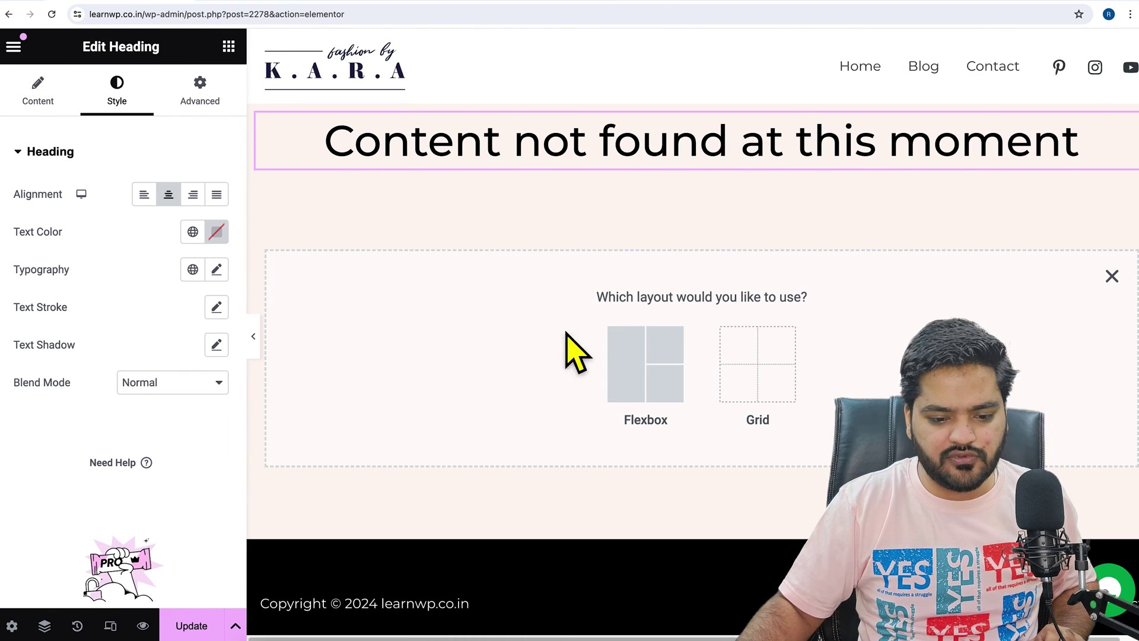
pyautogui.click(659, 375)
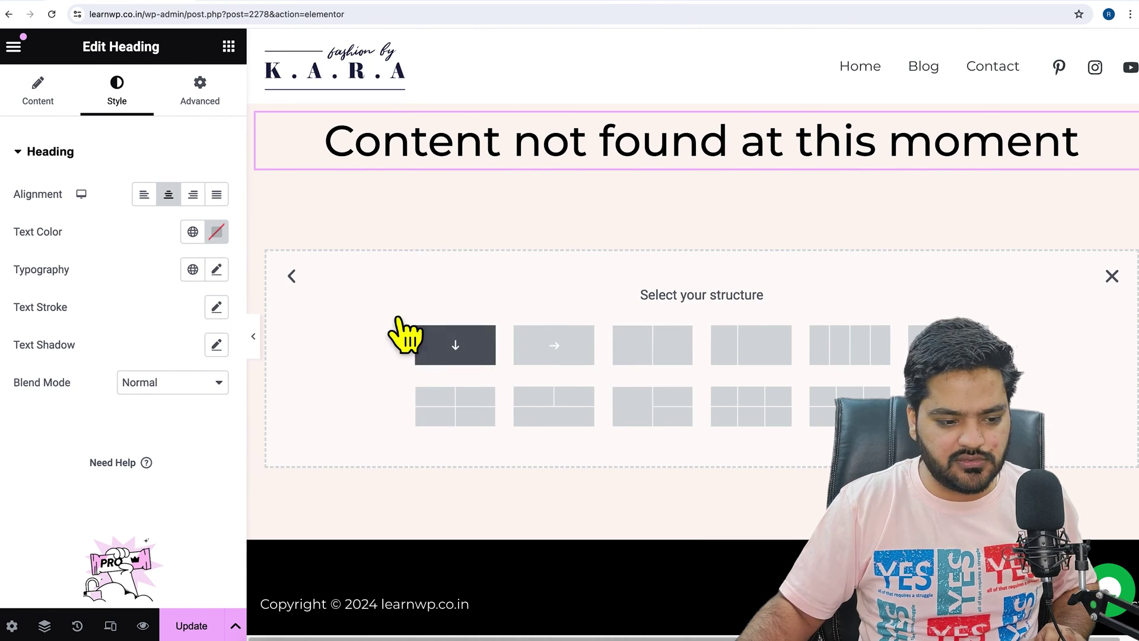
pyautogui.click(415, 338)
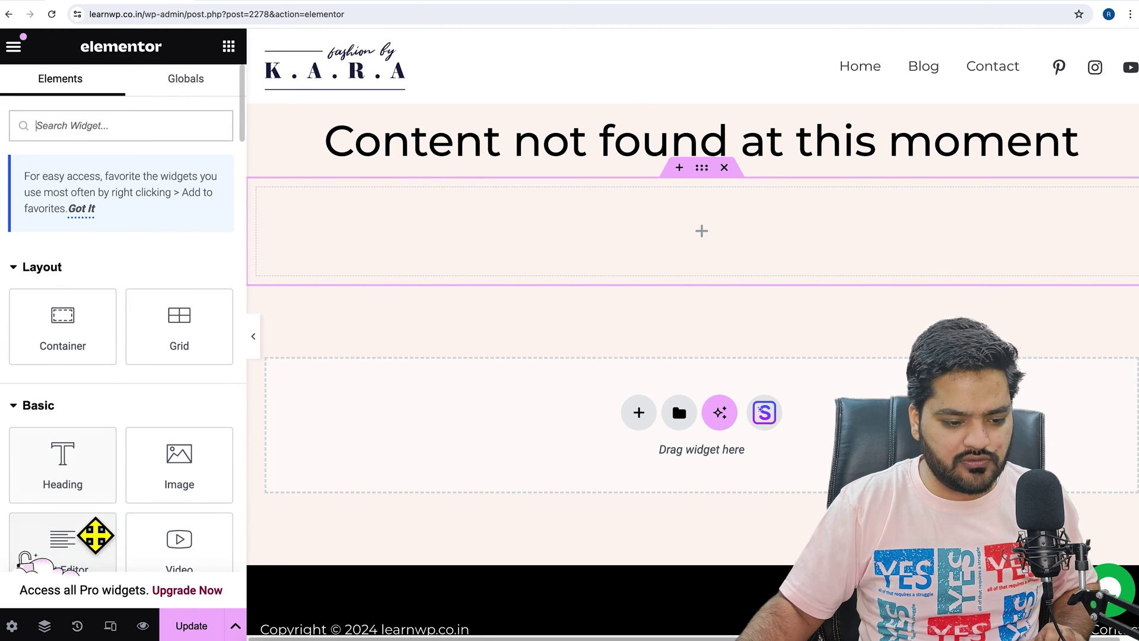
pyautogui.moveTo(183, 499); pyautogui.dragTo(685, 258)
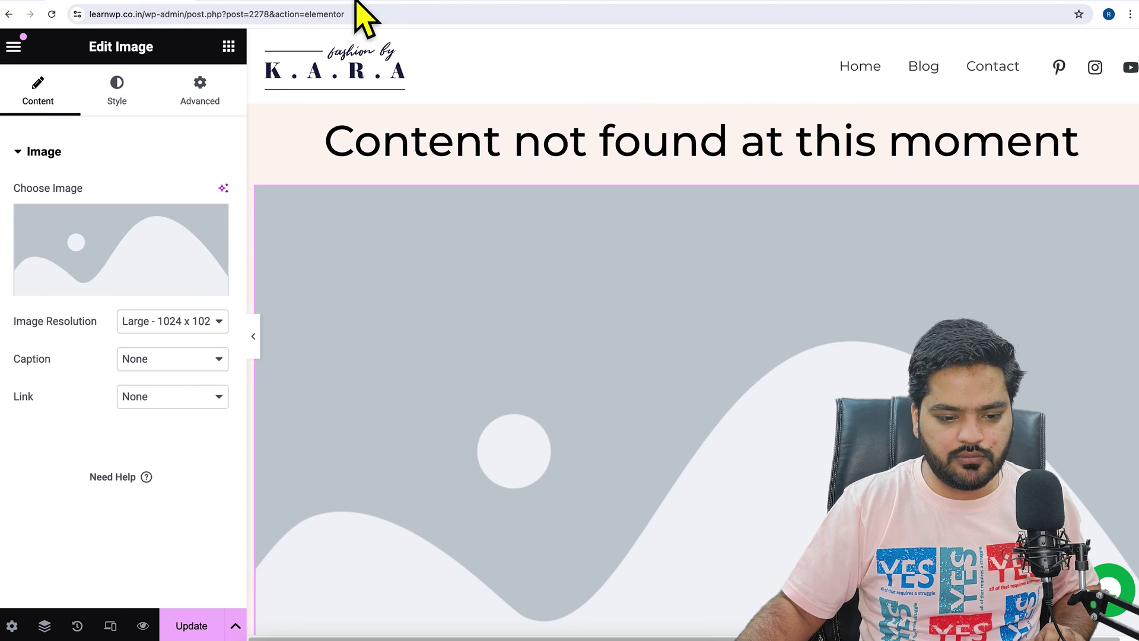
# Open Google in a new browser tab.
pyautogui.press('super+t')
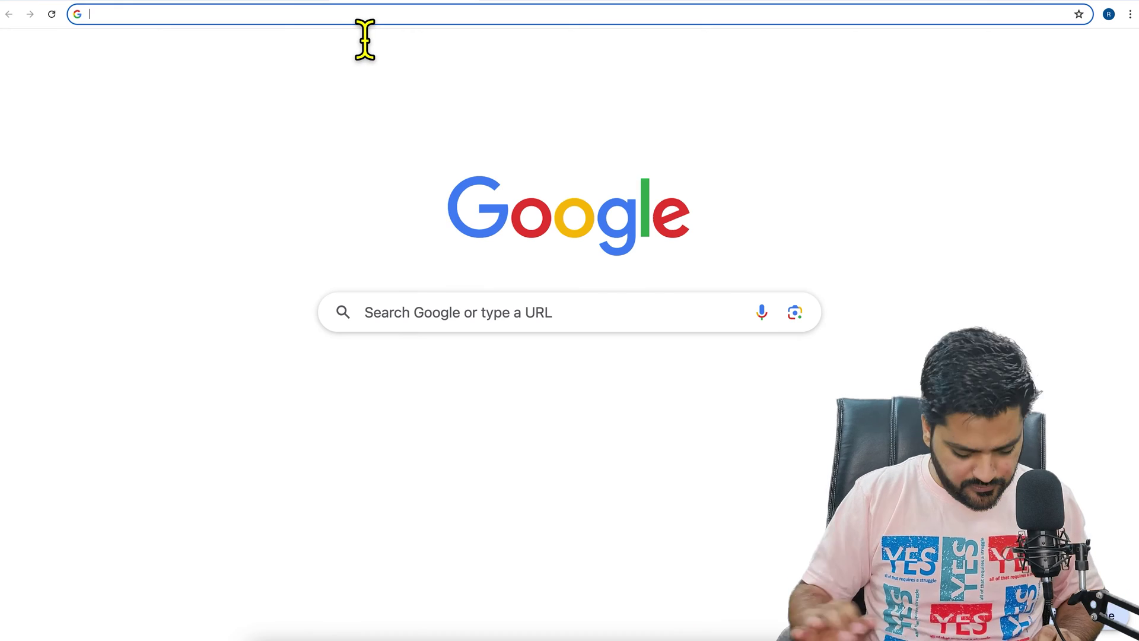
pyautogui.write('goo')
pyautogui.press('Return')
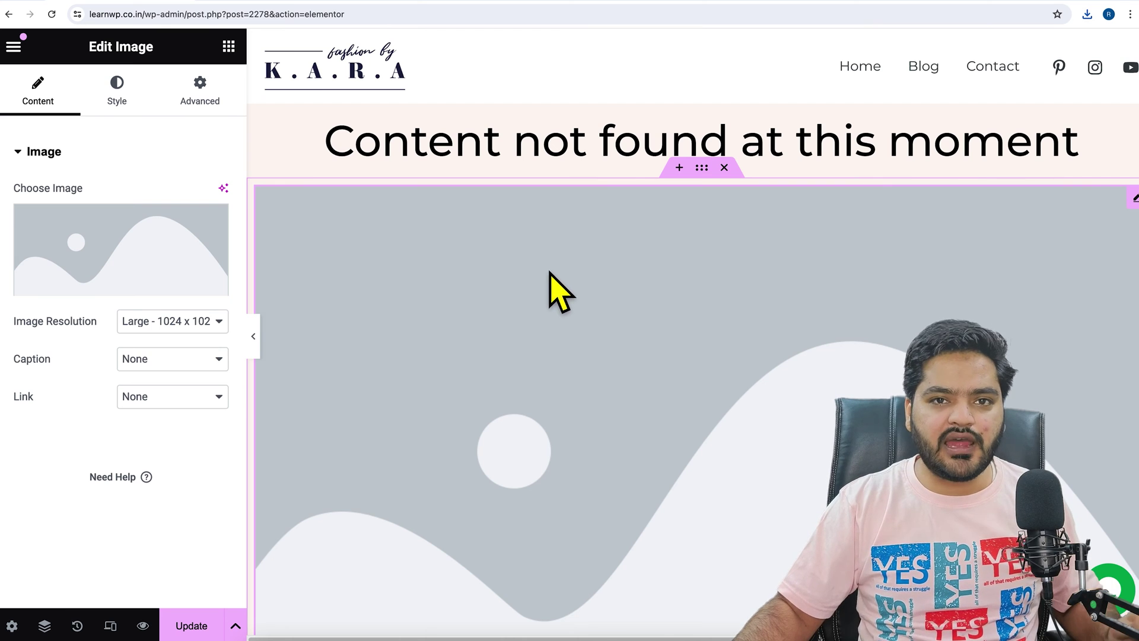
# Upload 404_page_cover.jpg from the computer and insert it into the image widget.
pyautogui.click(140, 290)
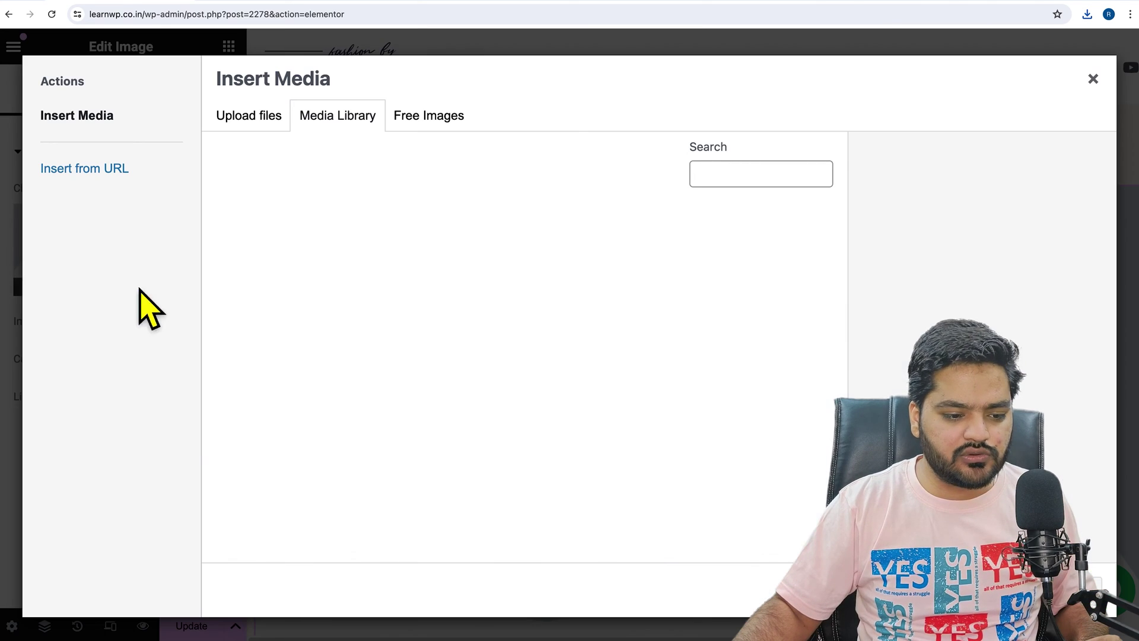
pyautogui.click(274, 124)
pyautogui.click(669, 367)
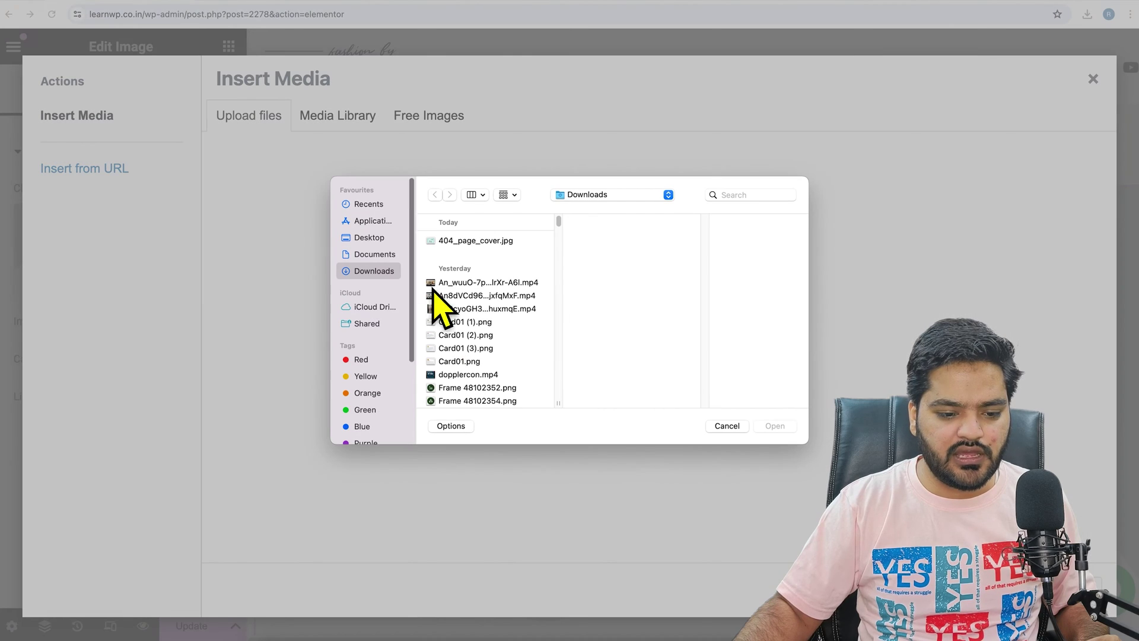
pyautogui.click(483, 241)
pyautogui.click(795, 430)
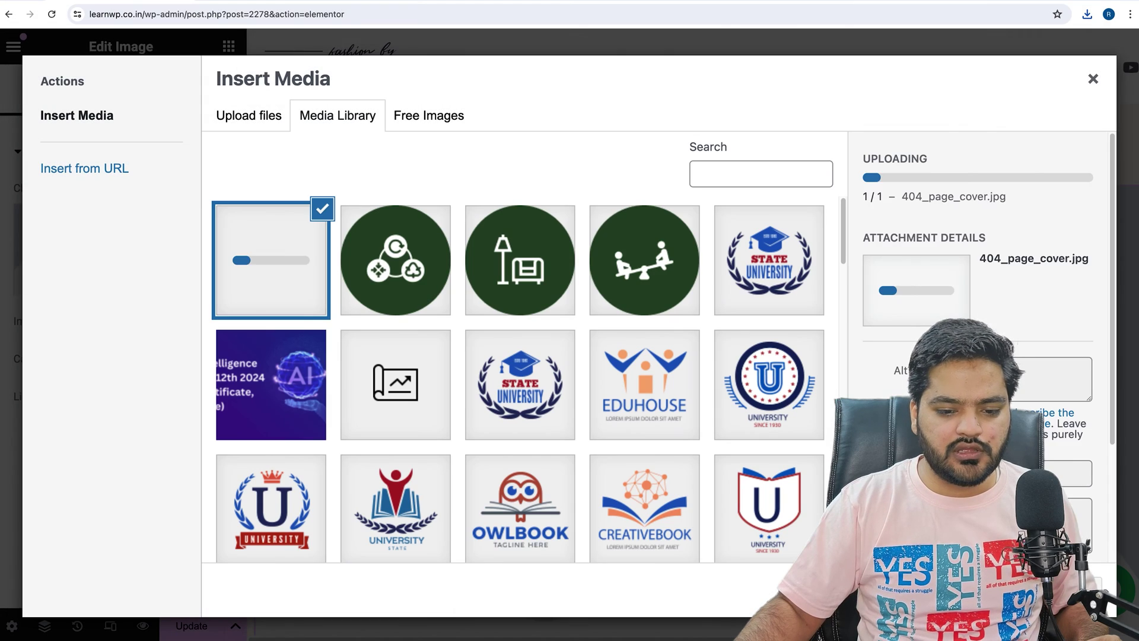
pyautogui.click(1077, 587)
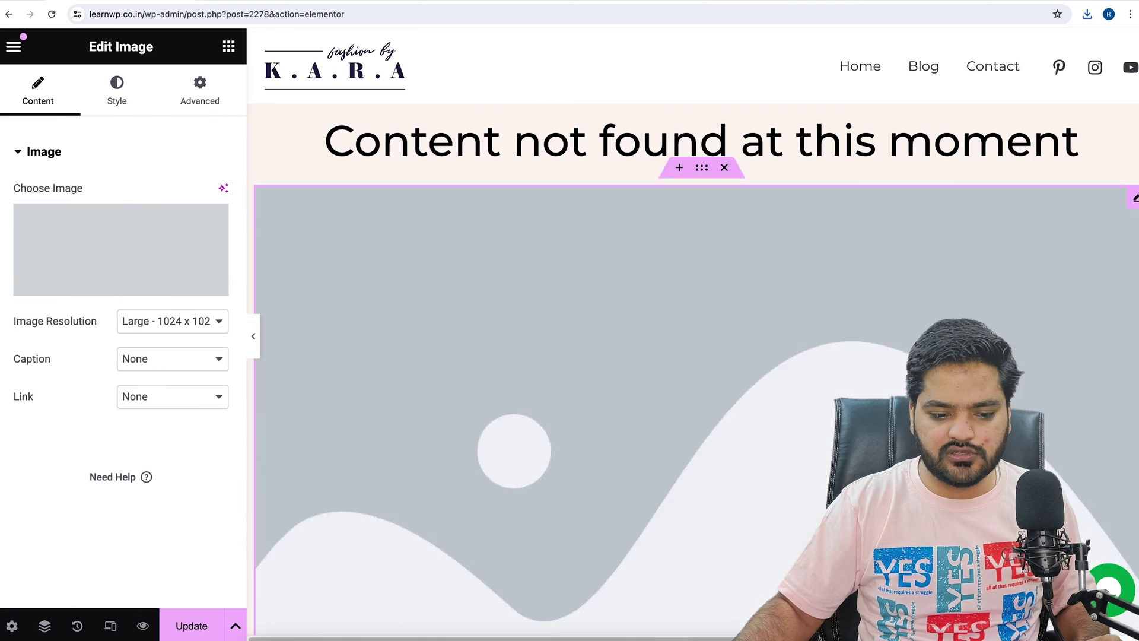
pyautogui.scroll(-2, 662, 391)
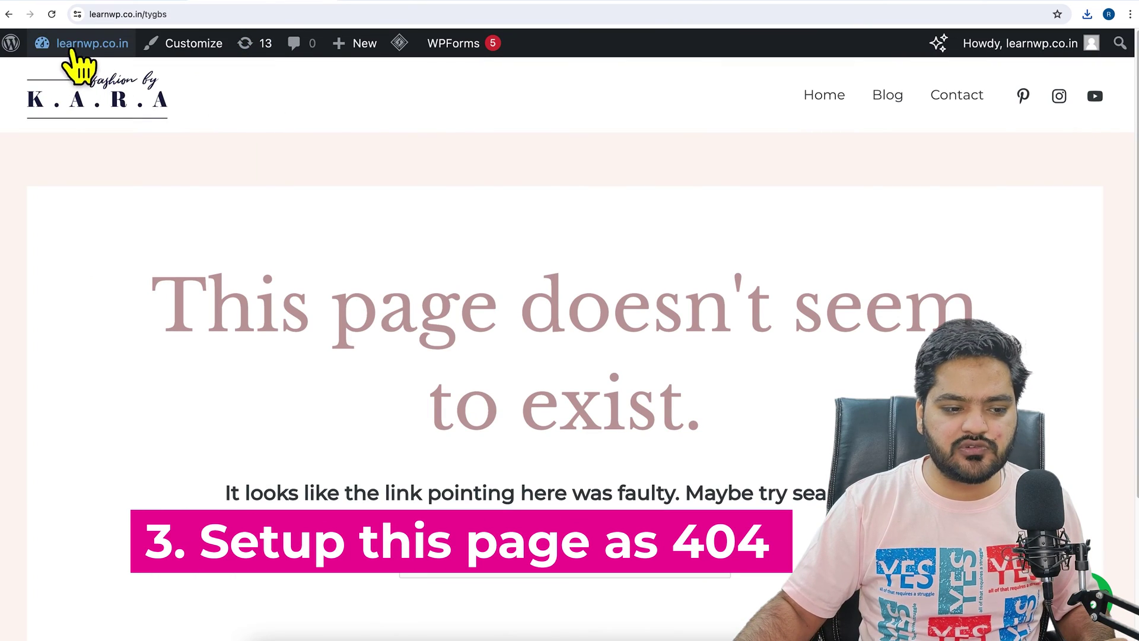
# From the homepage, load the nonexistent address /huibcjs, which still shows the default 404.
pyautogui.click(73, 51)
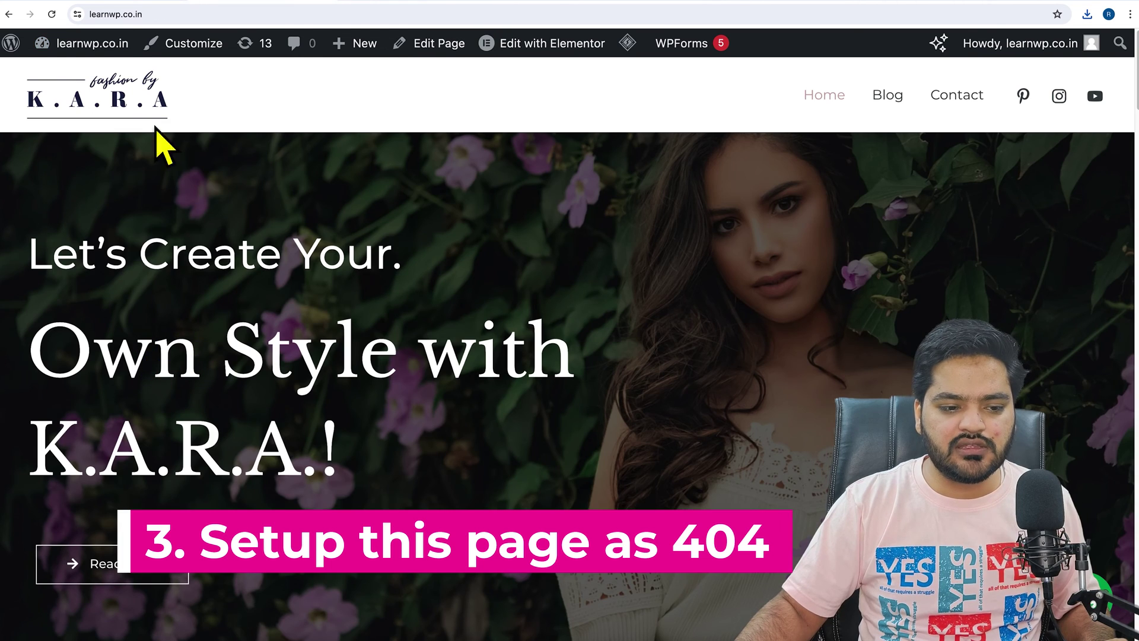
pyautogui.click(245, 18)
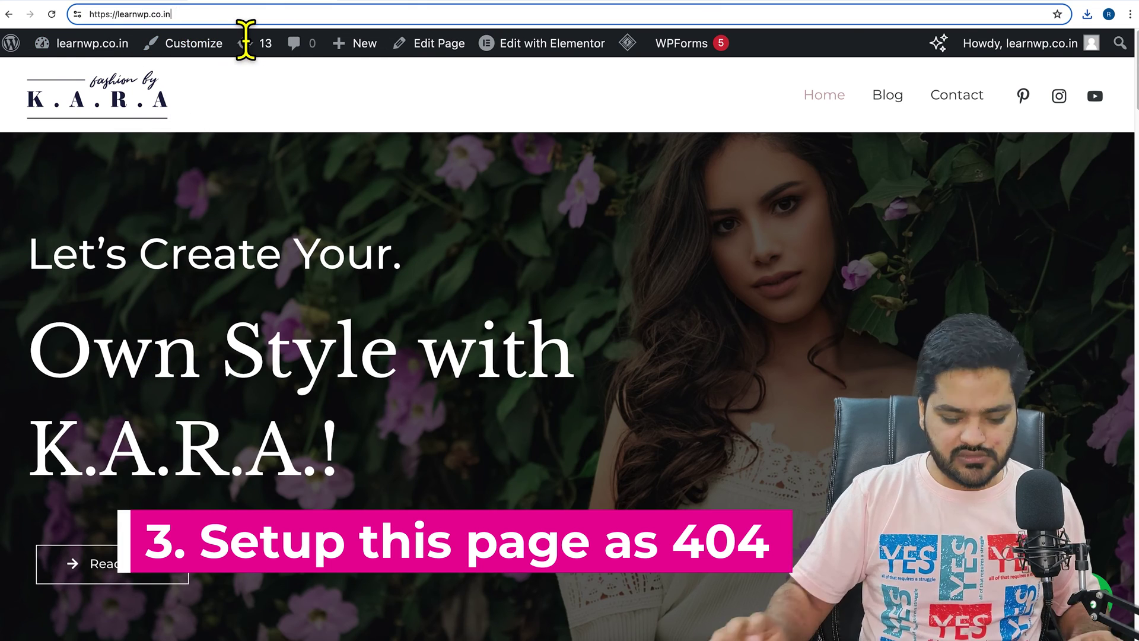
pyautogui.write('/huibcjs')
pyautogui.press('Return')
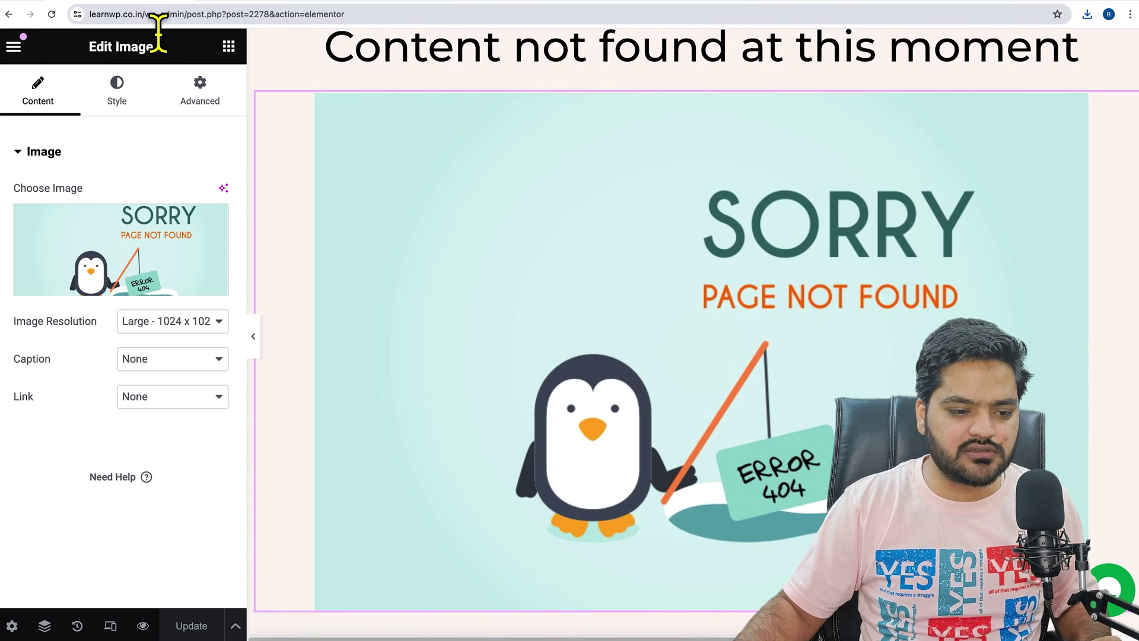
# Trim the editor tab's address down to /wp-admin to reach the dashboard.
pyautogui.moveTo(198, 14); pyautogui.dragTo(471, 51)
pyautogui.press('BackSpace')
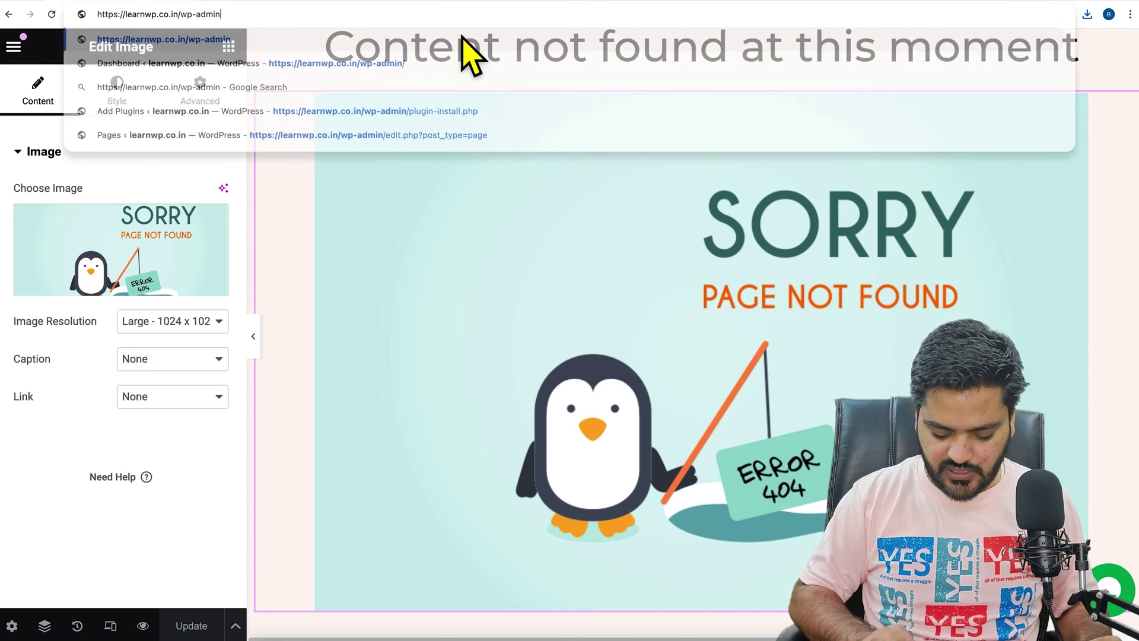
pyautogui.press('Return')
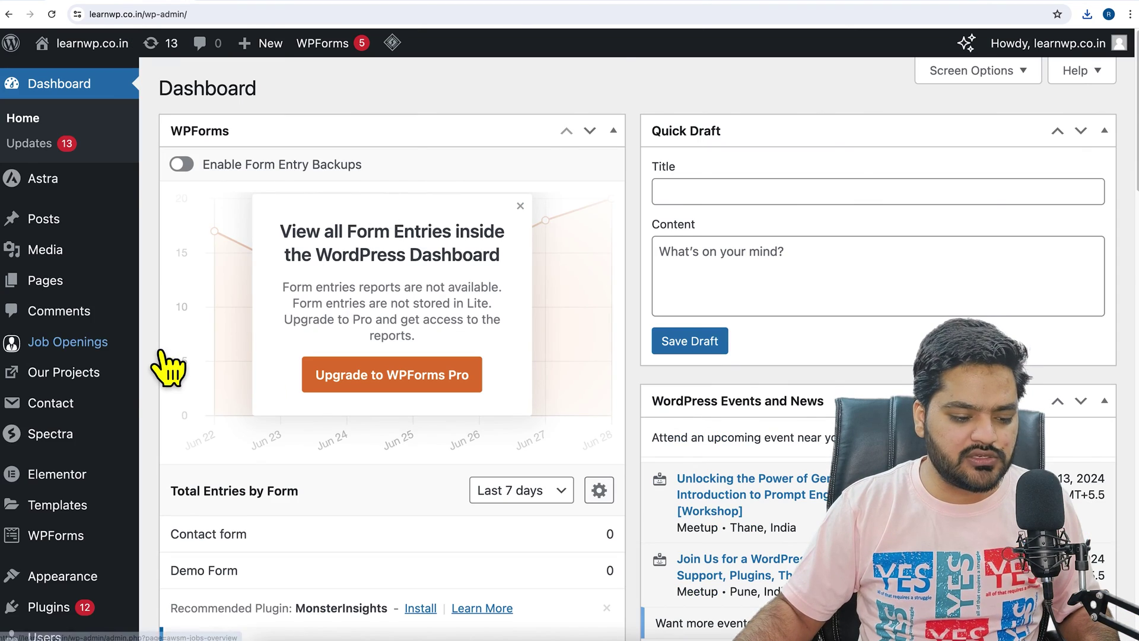
# Set the Redirect 404 'Redirect to' option to '404 page' and save the settings.
pyautogui.scroll(-5, 157, 363)
pyautogui.moveTo(168, 365)
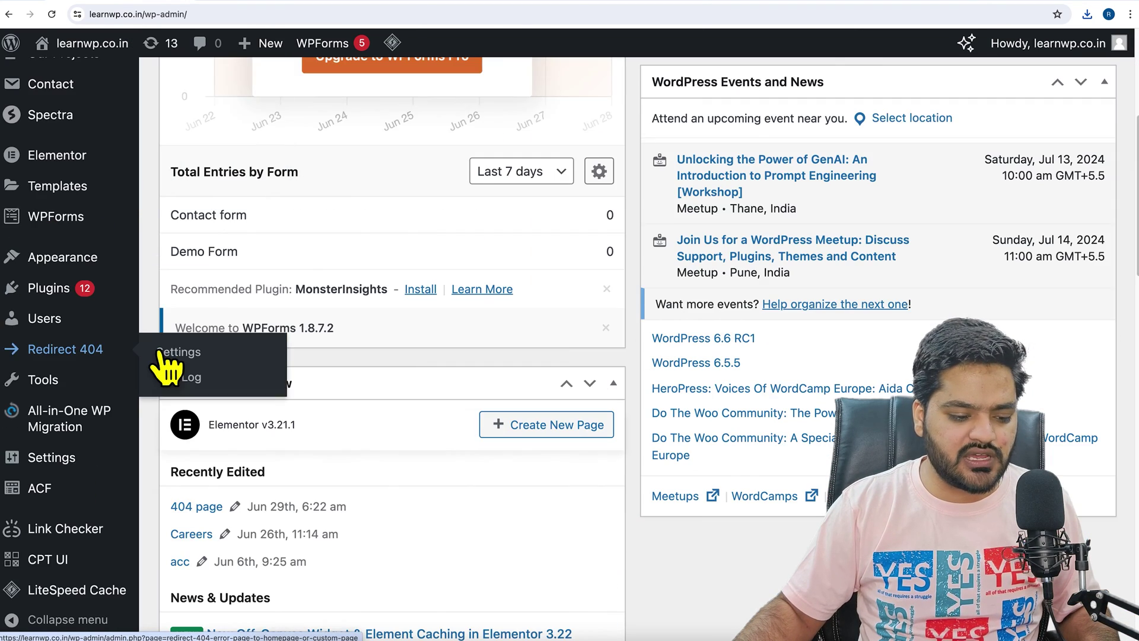
pyautogui.scroll(-2, 168, 365)
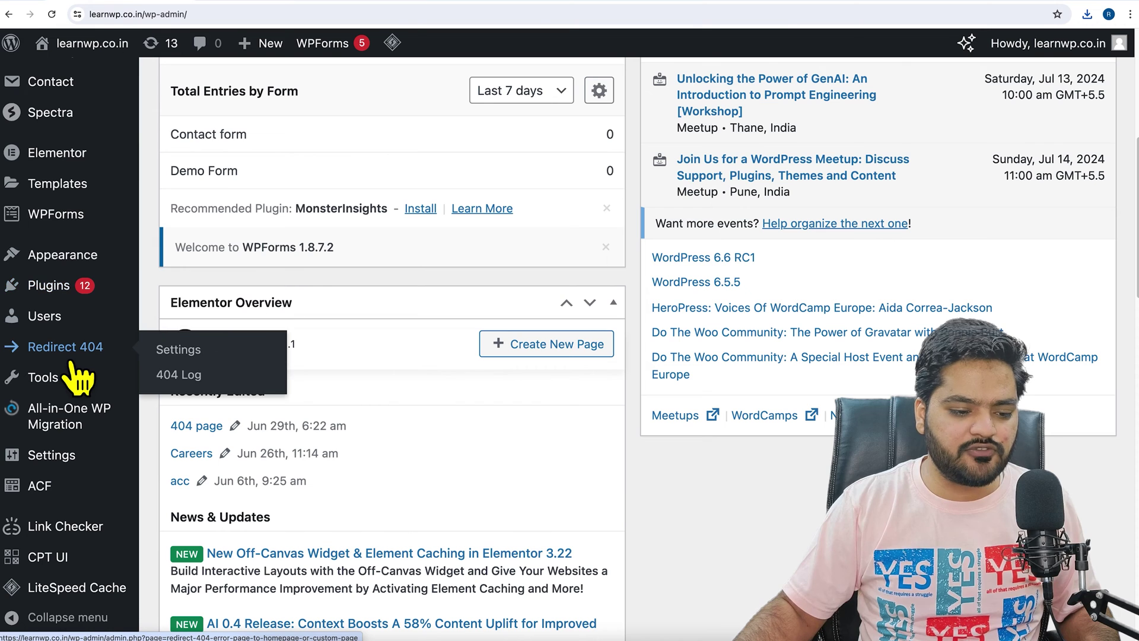
pyautogui.click(220, 356)
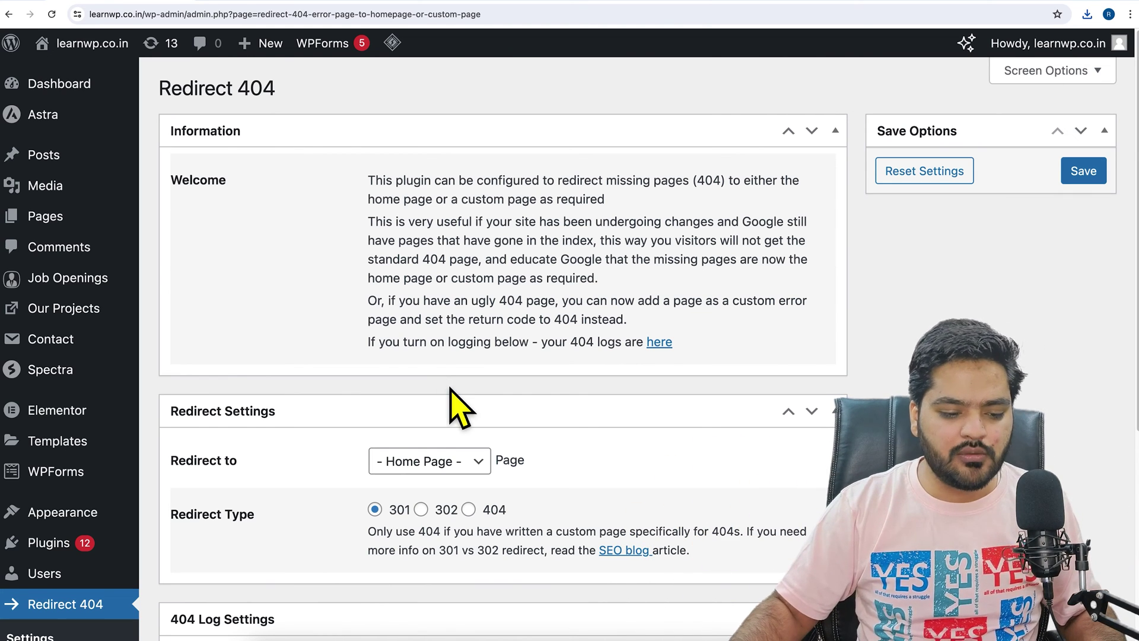
pyautogui.scroll(-3, 457, 409)
pyautogui.click(451, 330)
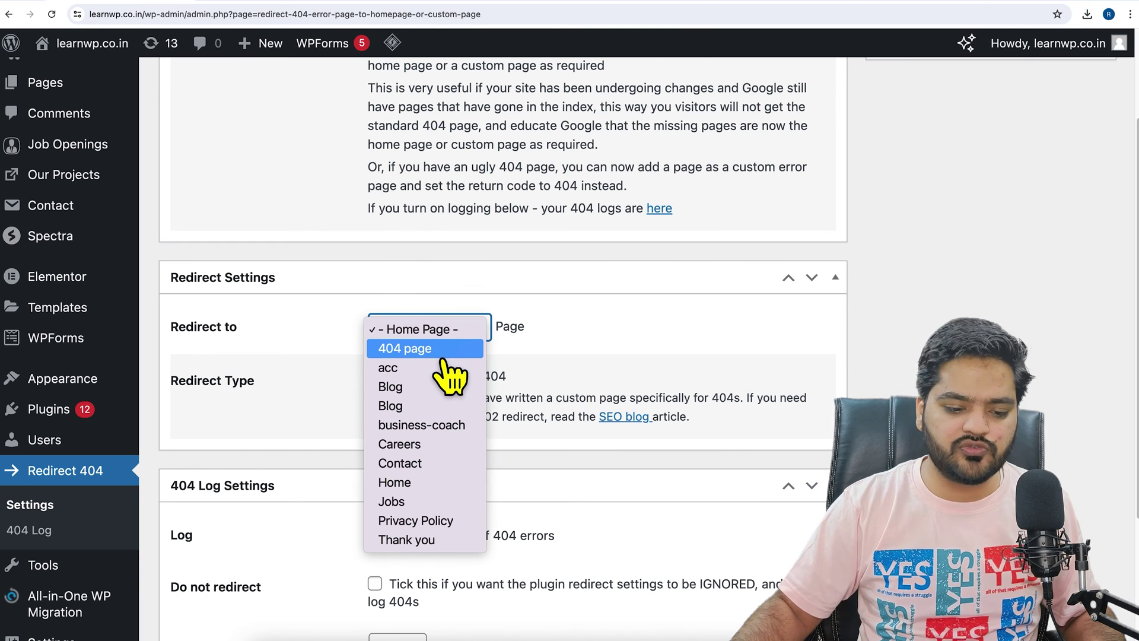
pyautogui.click(439, 350)
pyautogui.scroll(3, 610, 363)
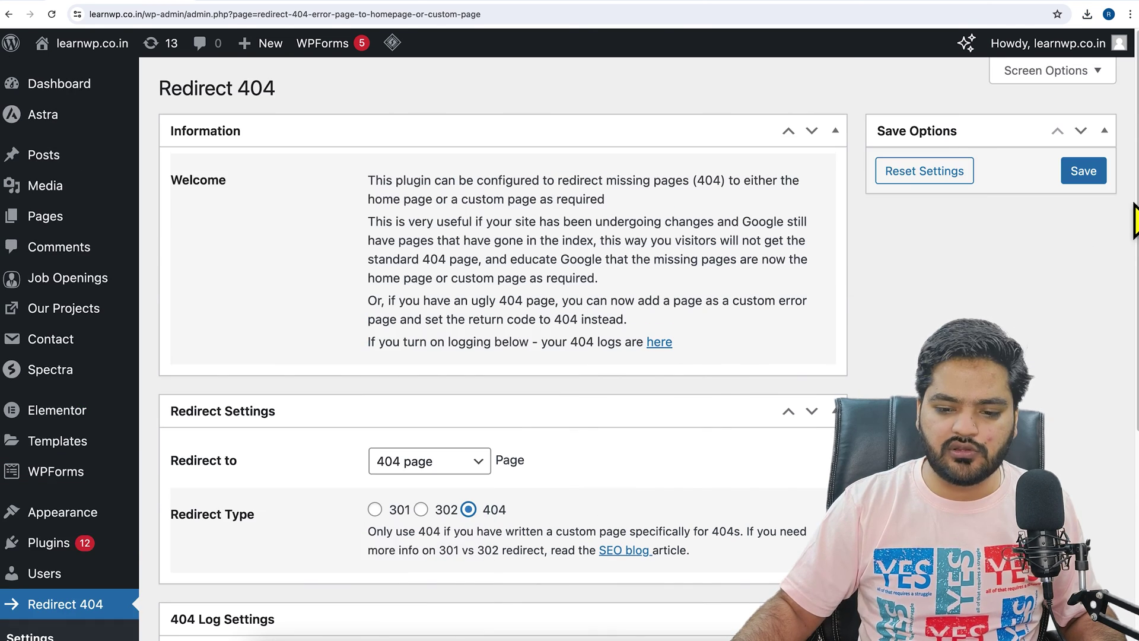
pyautogui.click(1099, 178)
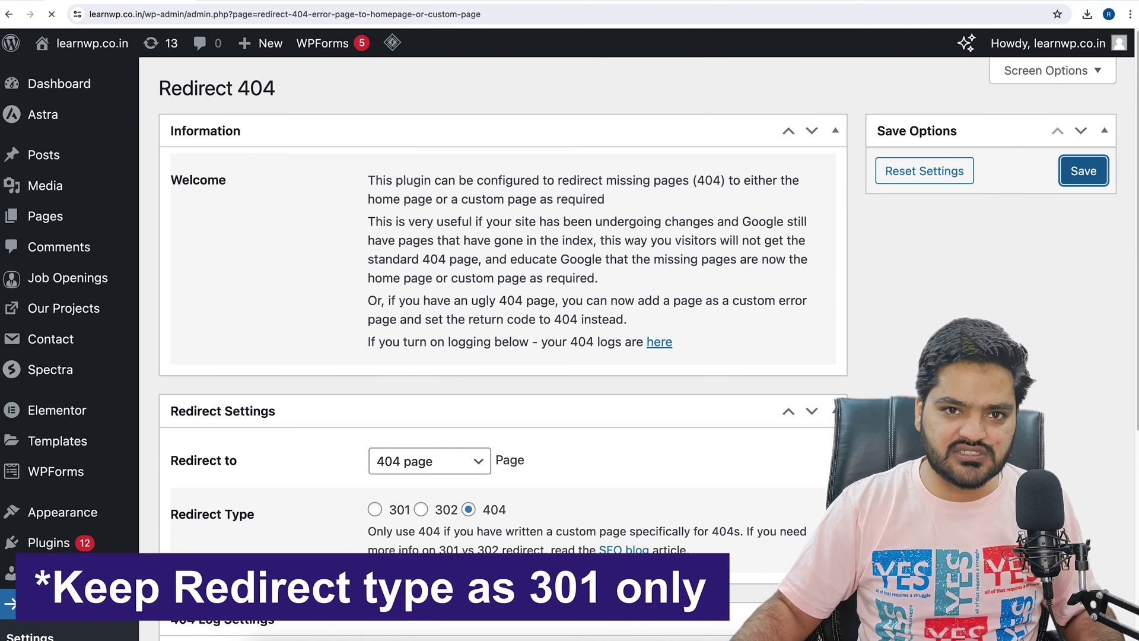
pyautogui.scroll(-8, 598, 380)
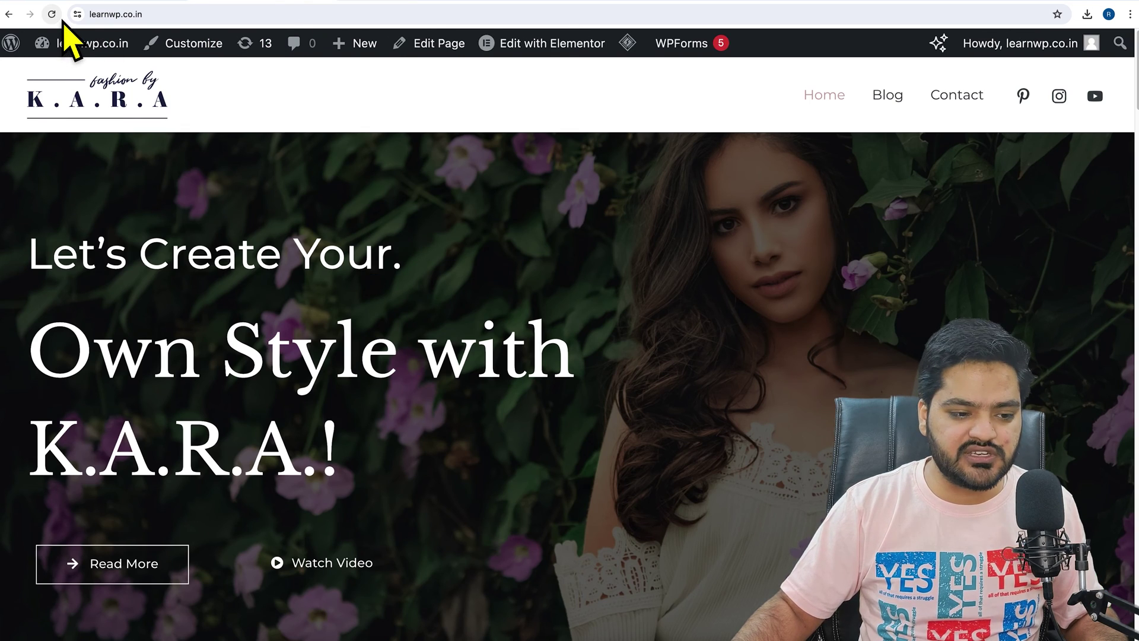
# Load the made-up address /uidabfn and scroll through the custom 404 page it lands on.
pyautogui.click(278, 14)
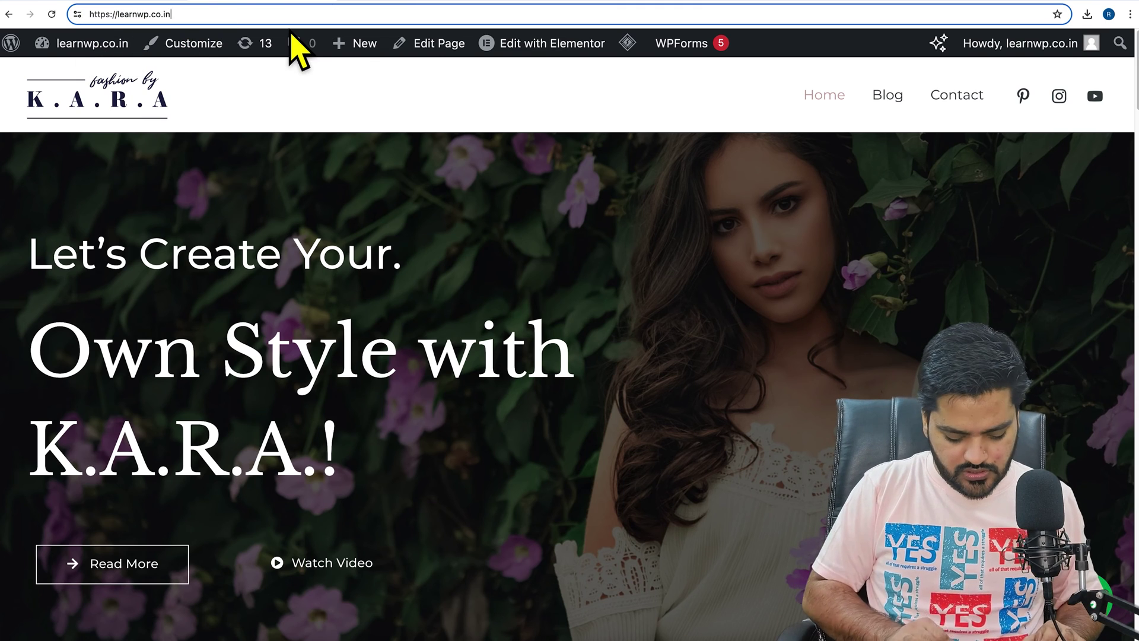
pyautogui.write('/uidabfn')
pyautogui.press('Return')
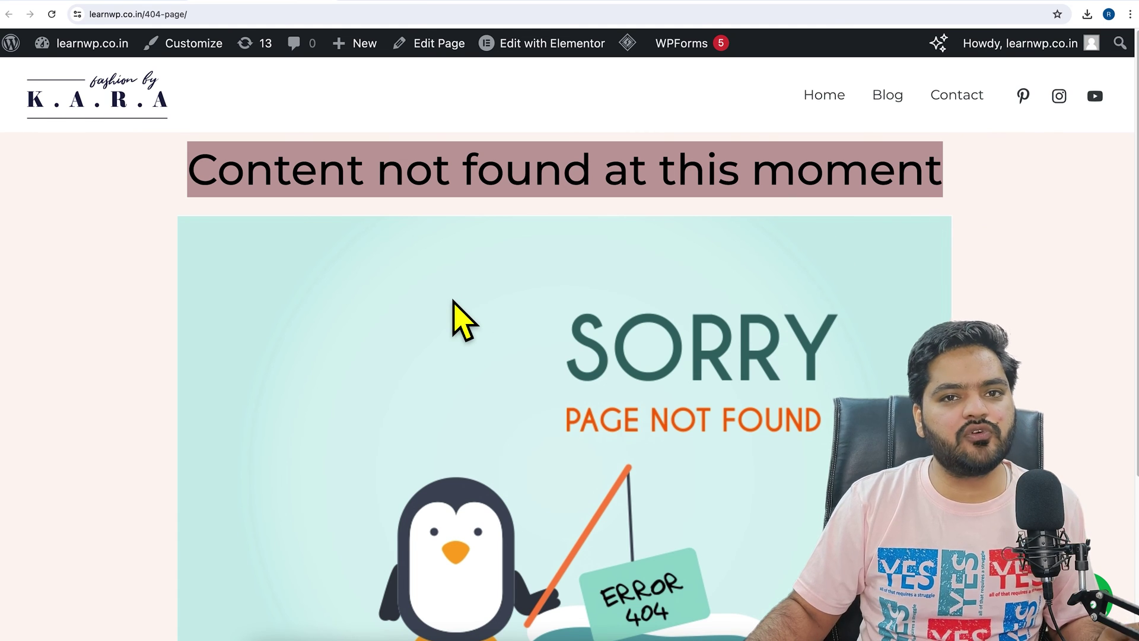
pyautogui.scroll(-4, 522, 314)
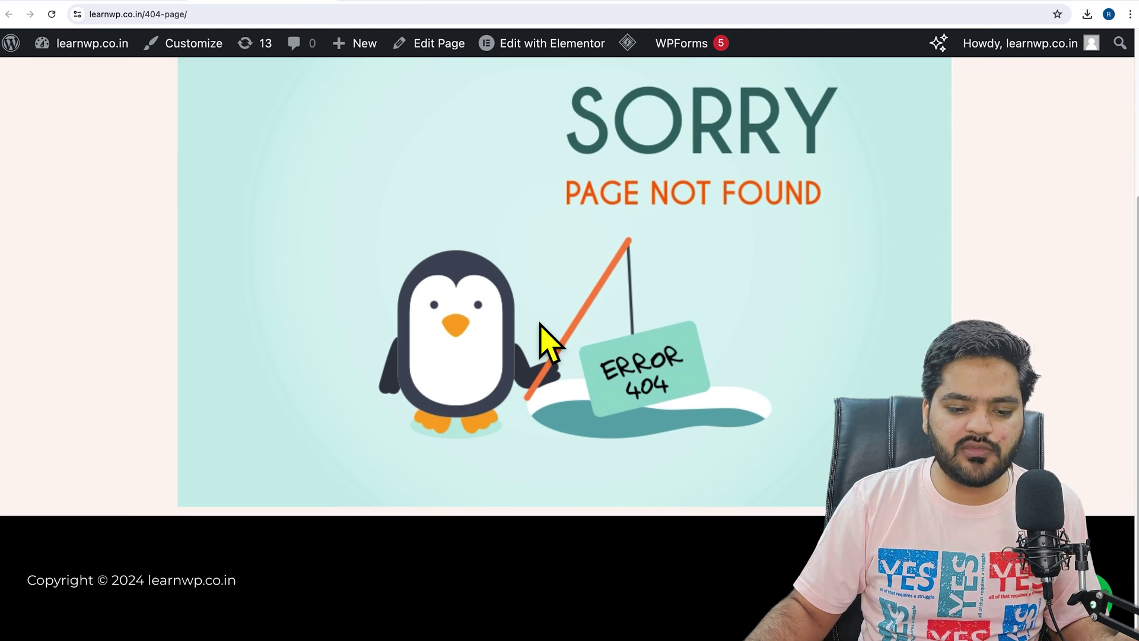
pyautogui.scroll(4, 533, 326)
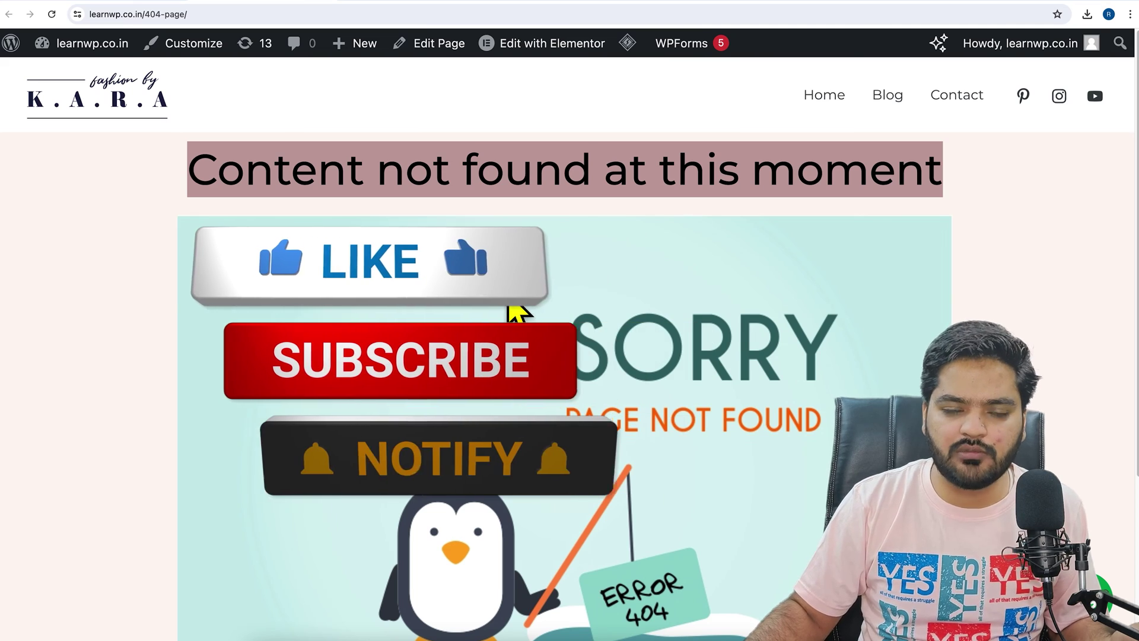